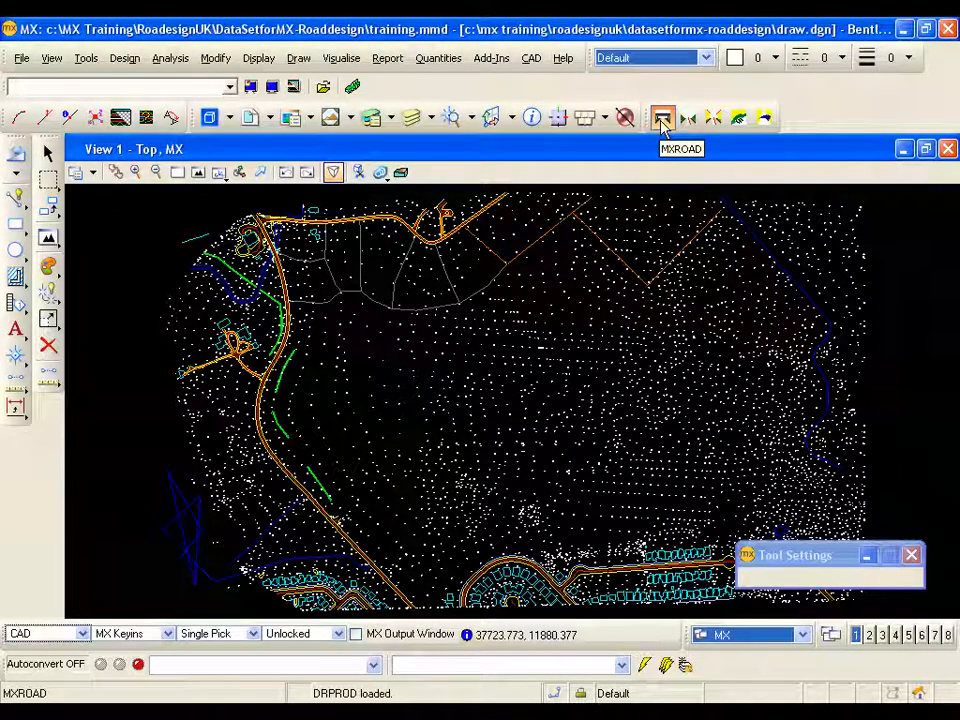
Show the MXROAD tool set and dock it with the other tools above the plan view.
click(663, 120)
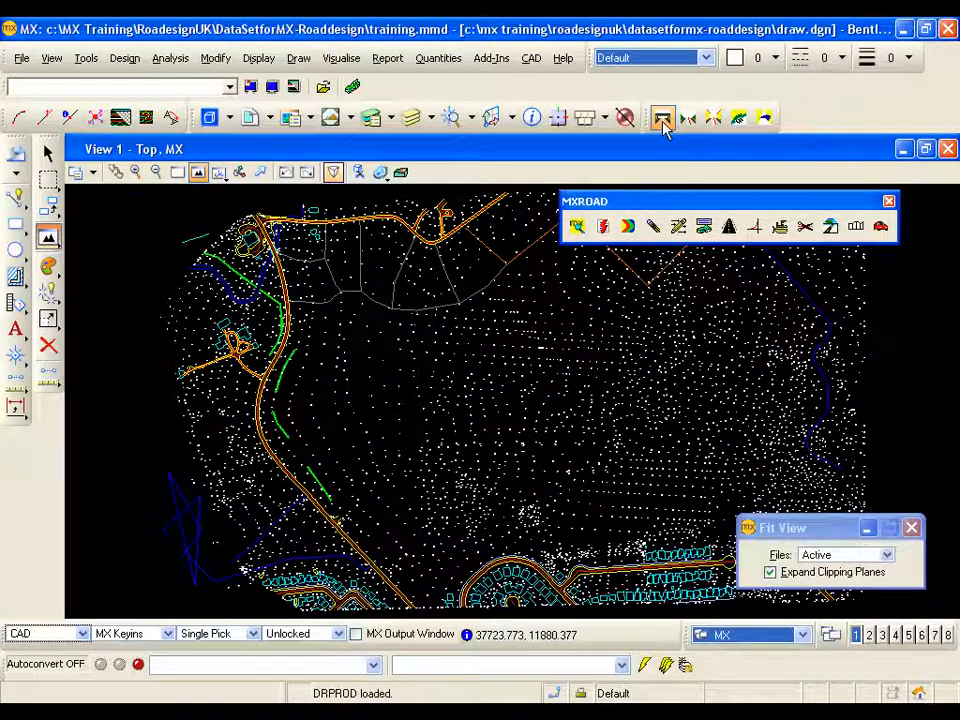
click(663, 120)
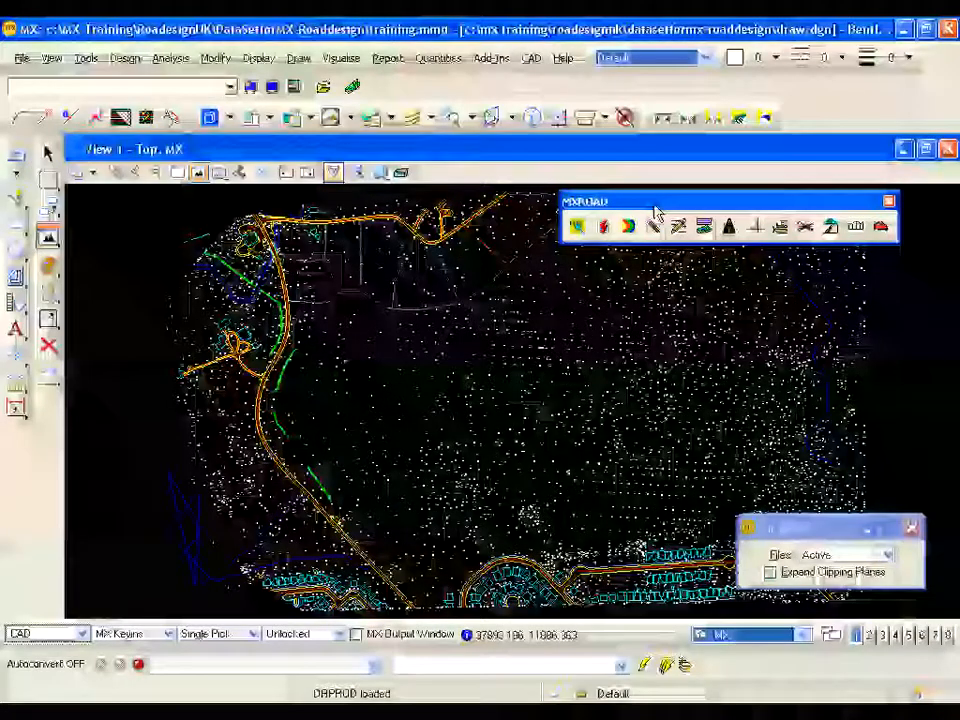
drag(655, 212, 645, 130)
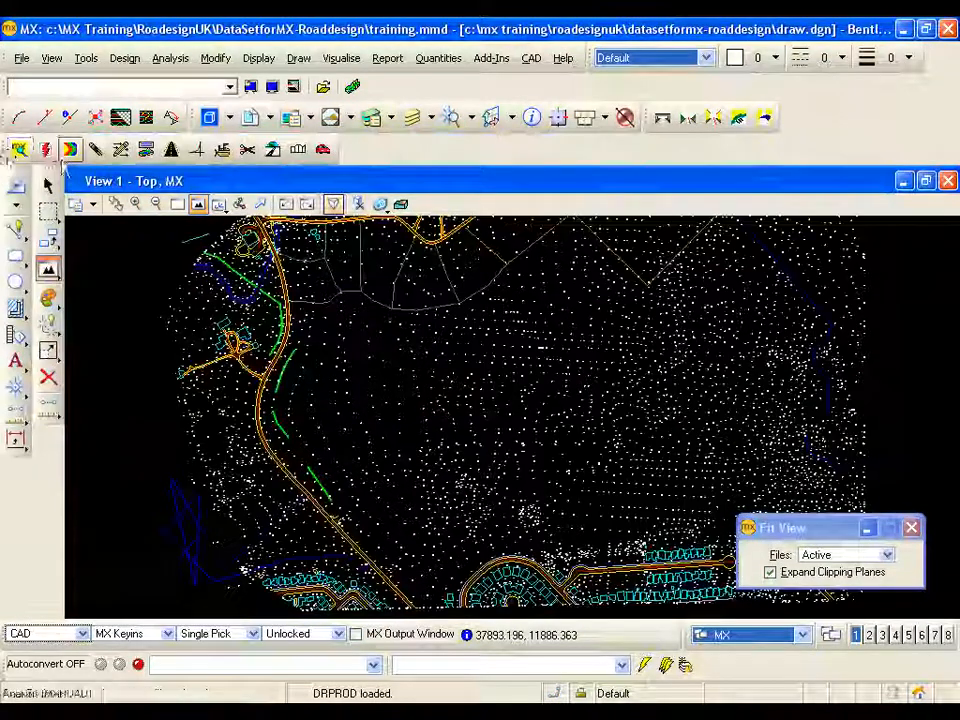
Start a Quick Alignment in a newly created model named DESIGN, using MC10 as the alignment string name.
click(120, 150)
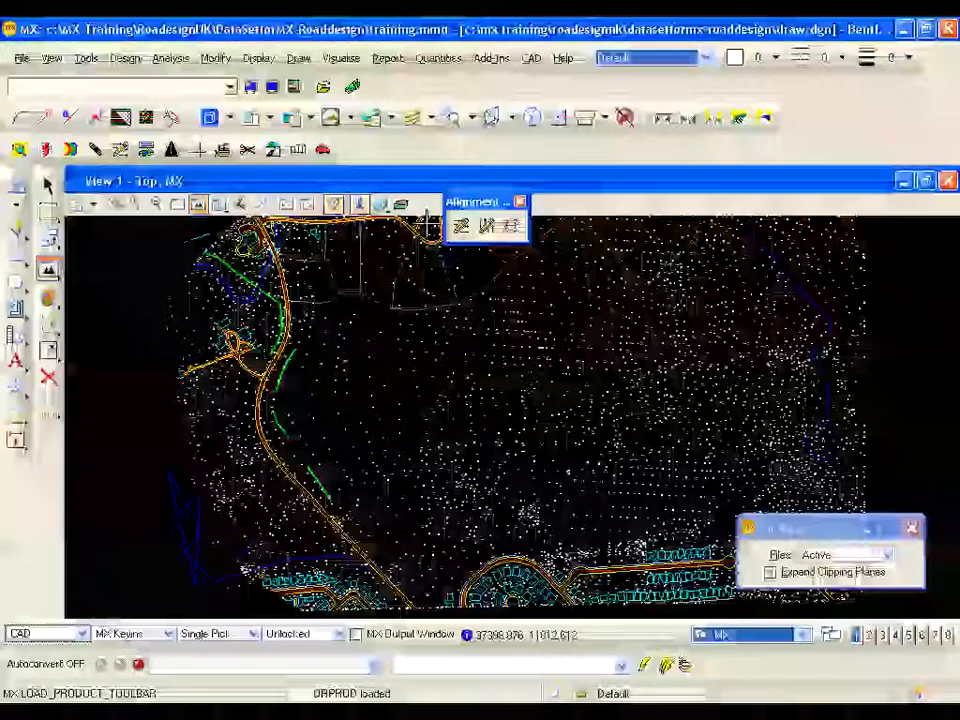
drag(490, 200, 666, 258)
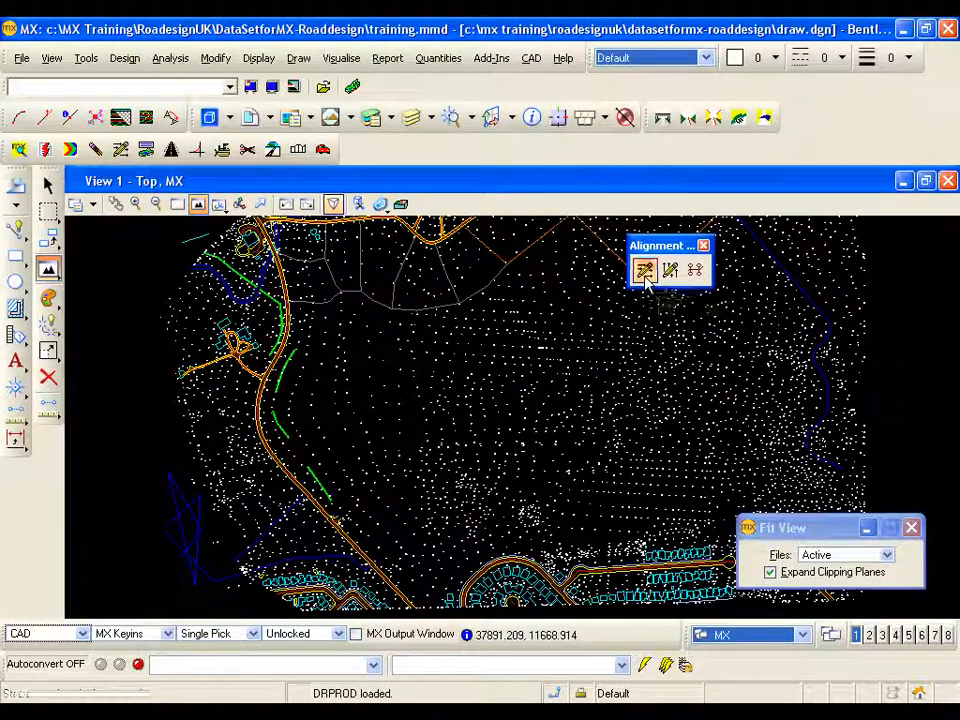
click(645, 279)
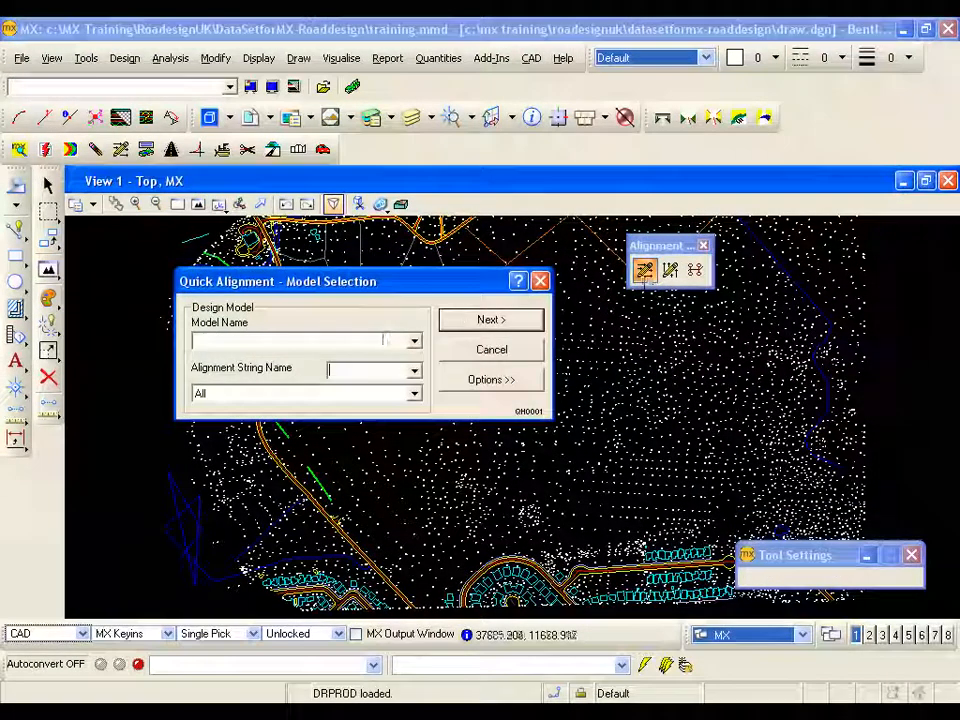
click(379, 340)
text(DESIGN)
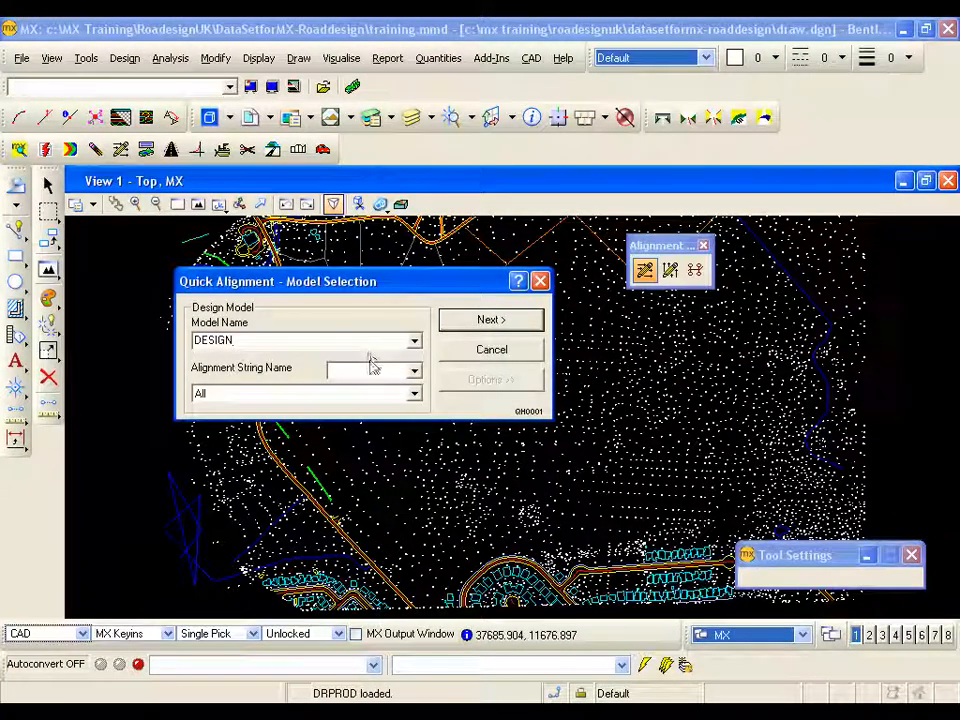
click(369, 372)
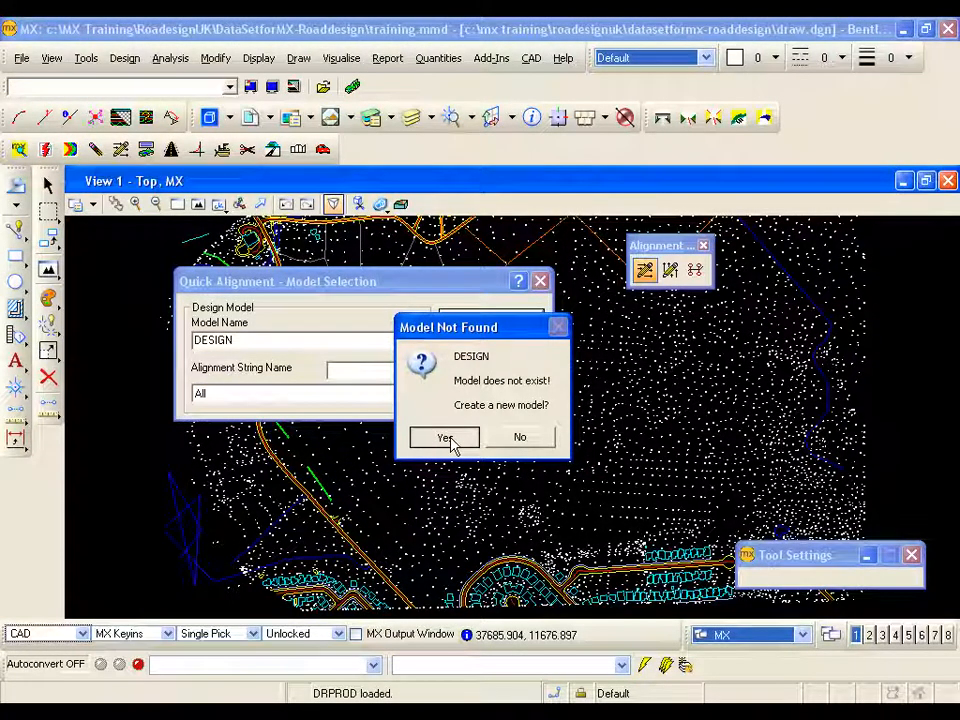
click(445, 440)
click(362, 369)
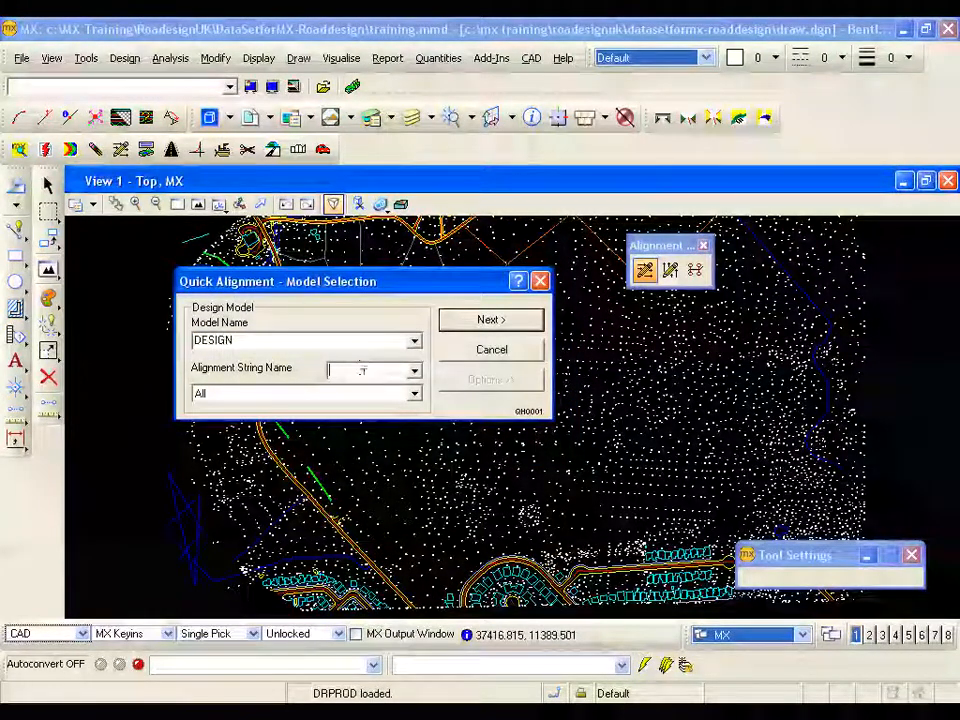
text(MC10)
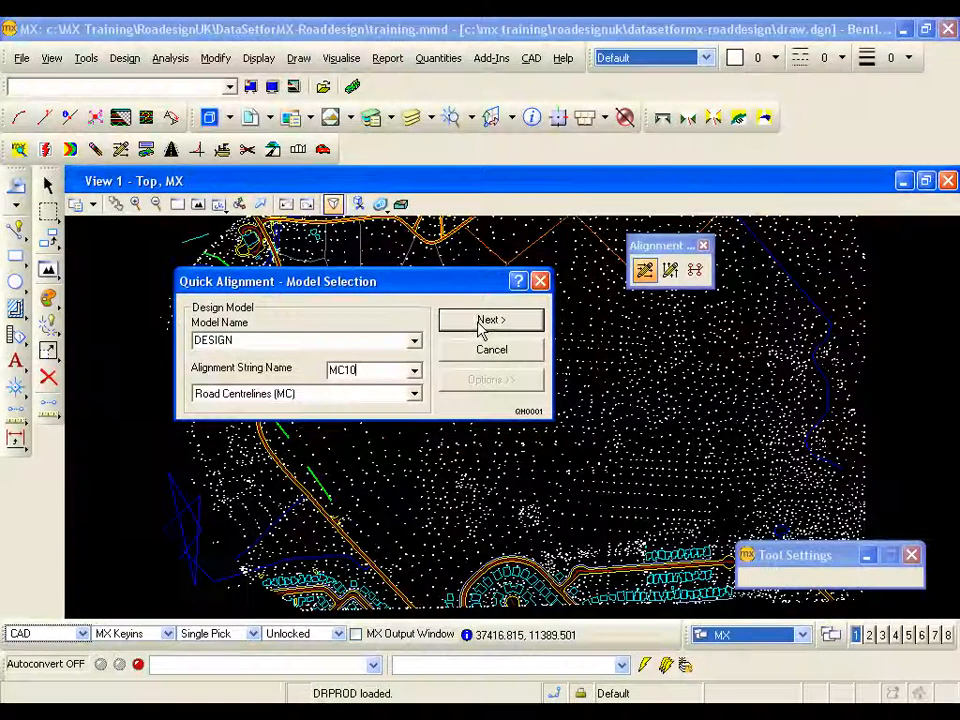
click(480, 330)
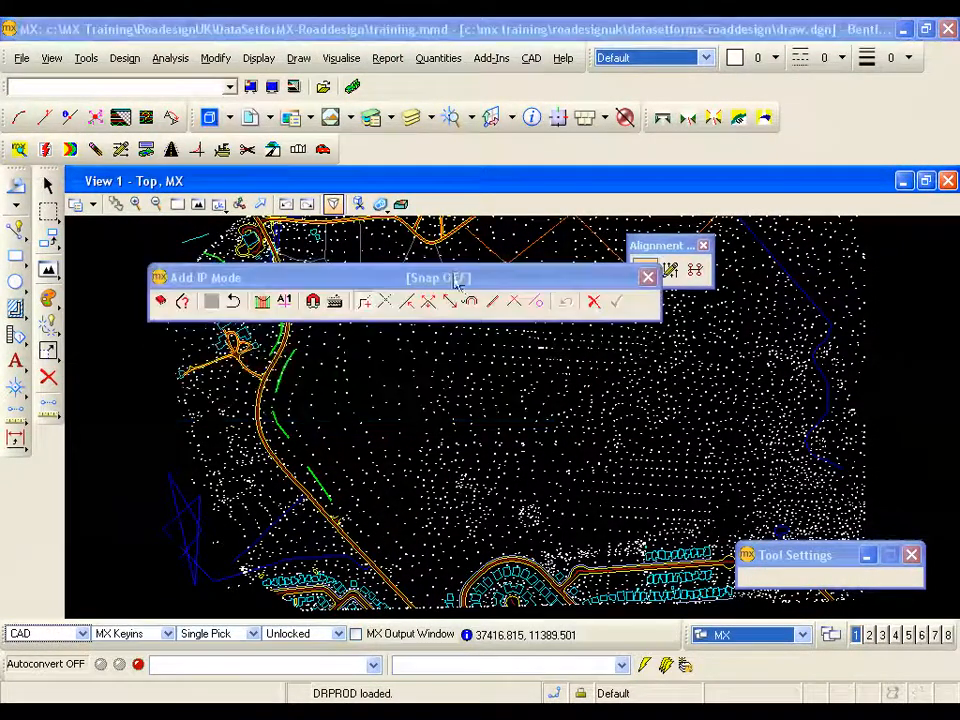
Define the Quick Alignment transitions by Design Speed, with a default design speed of 60.
drag(452, 276, 406, 241)
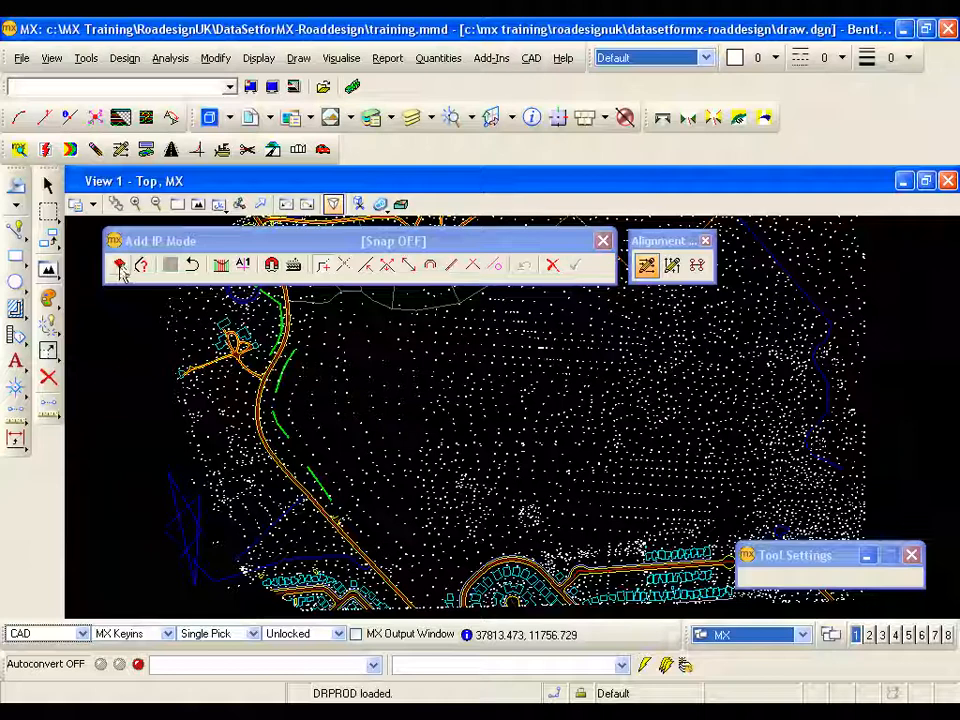
click(120, 273)
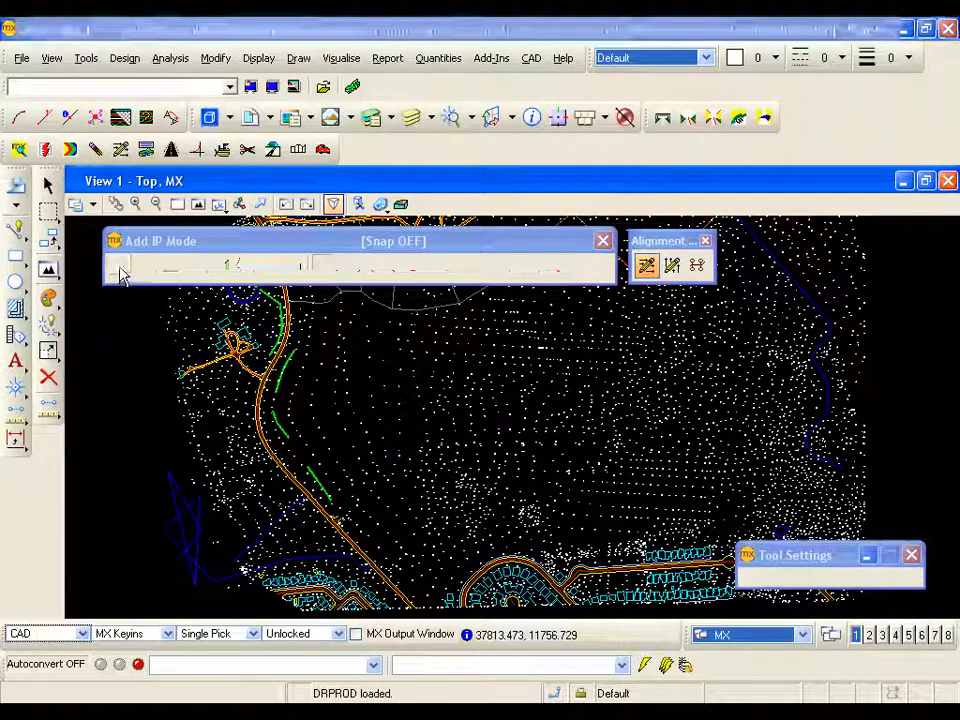
drag(232, 312, 232, 304)
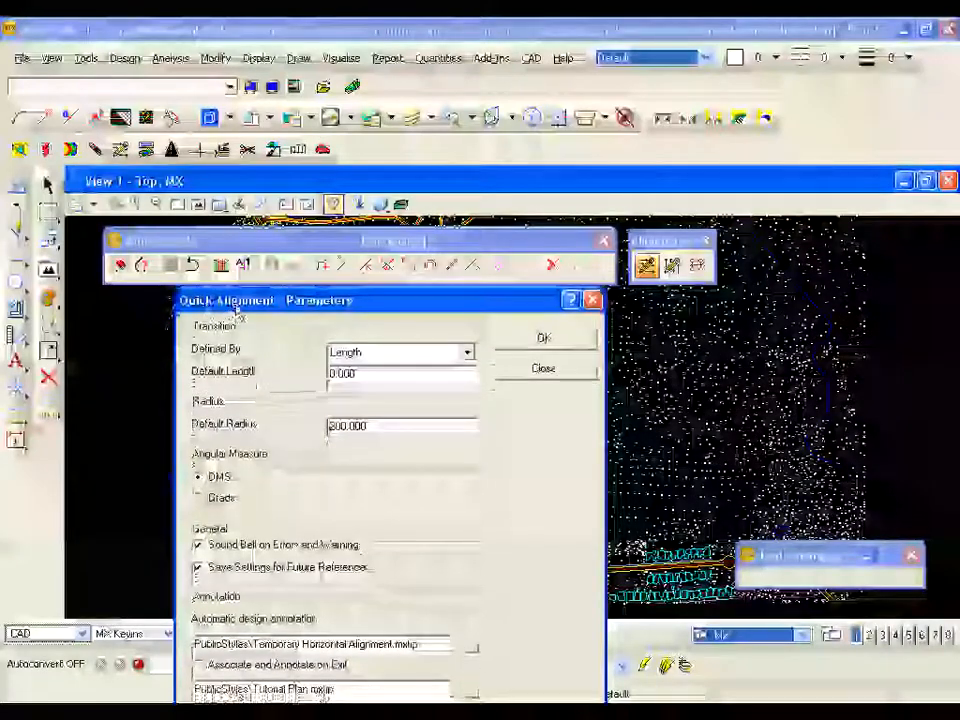
click(466, 353)
click(406, 408)
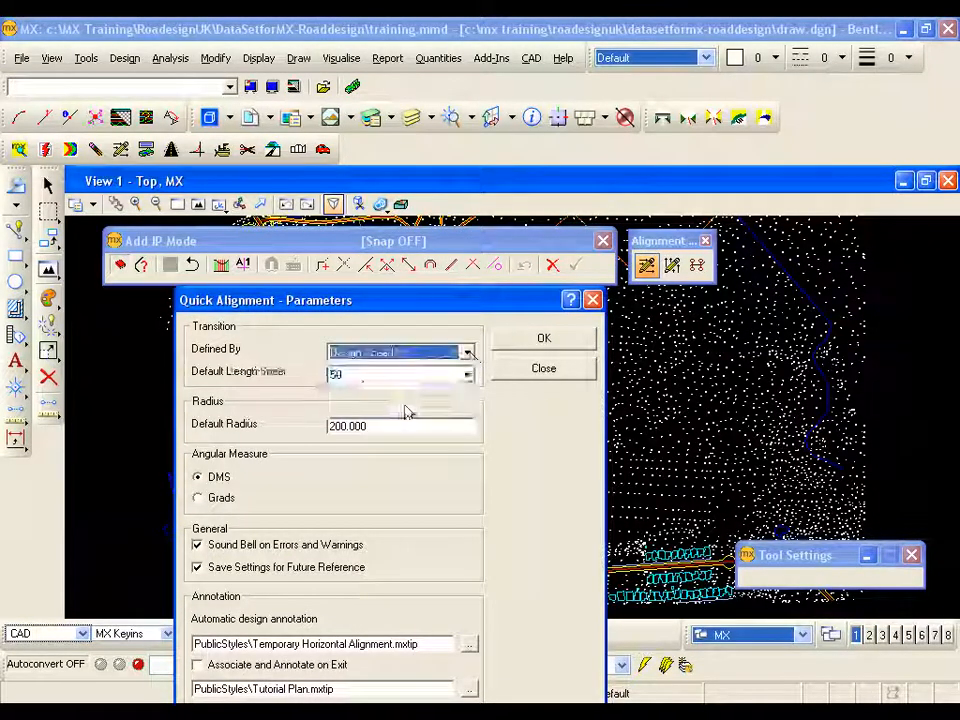
click(467, 375)
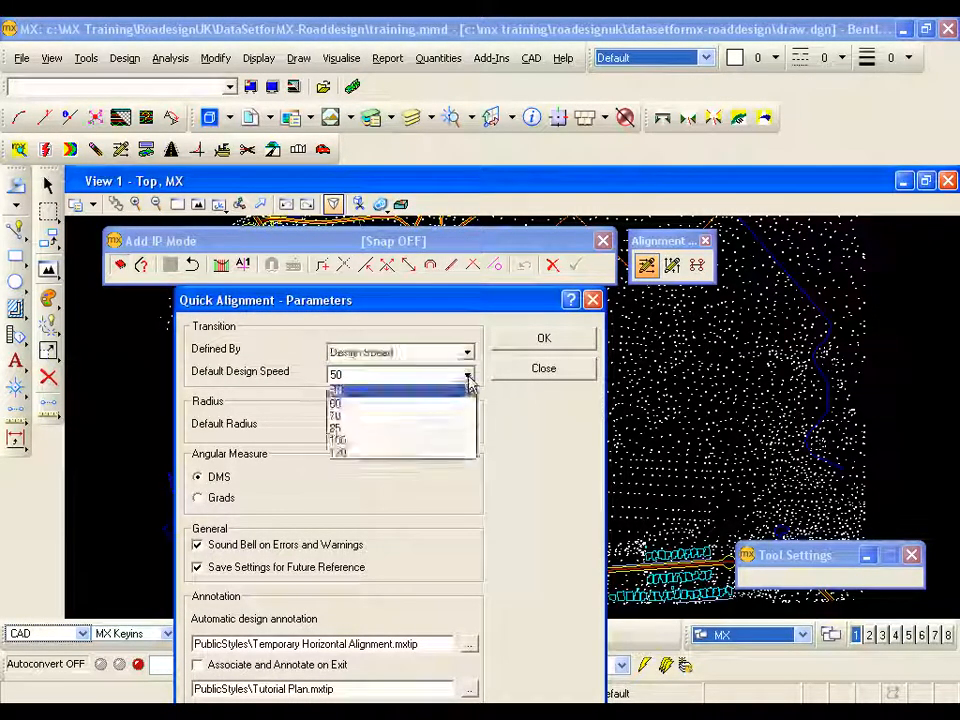
click(424, 405)
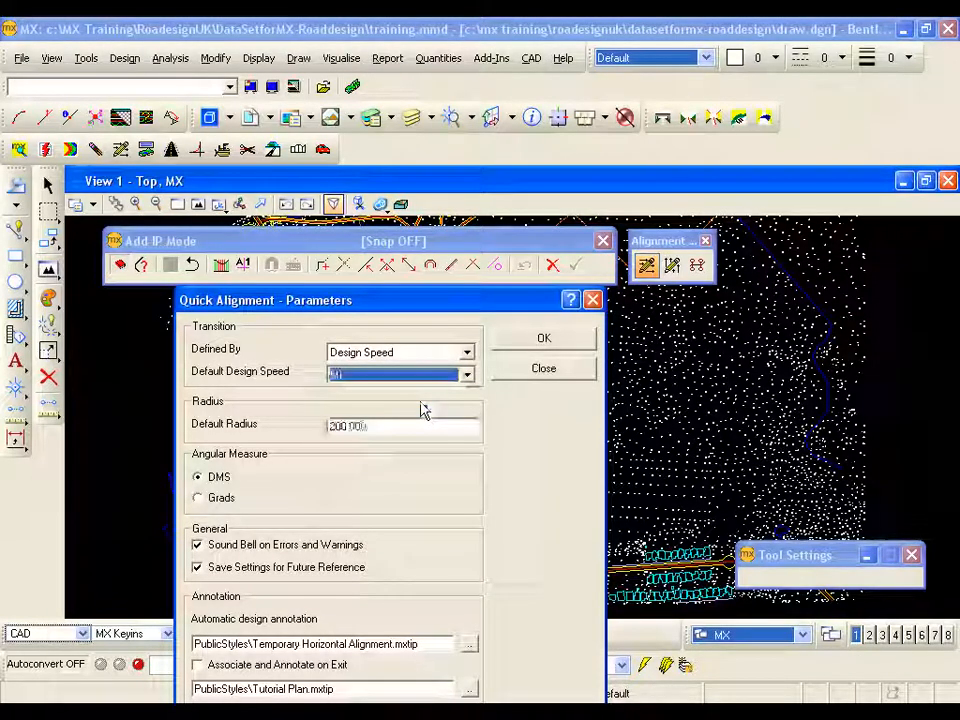
Set the Quick Alignment default radius to 360 and accept the parameters.
click(380, 426)
double_click(380, 426)
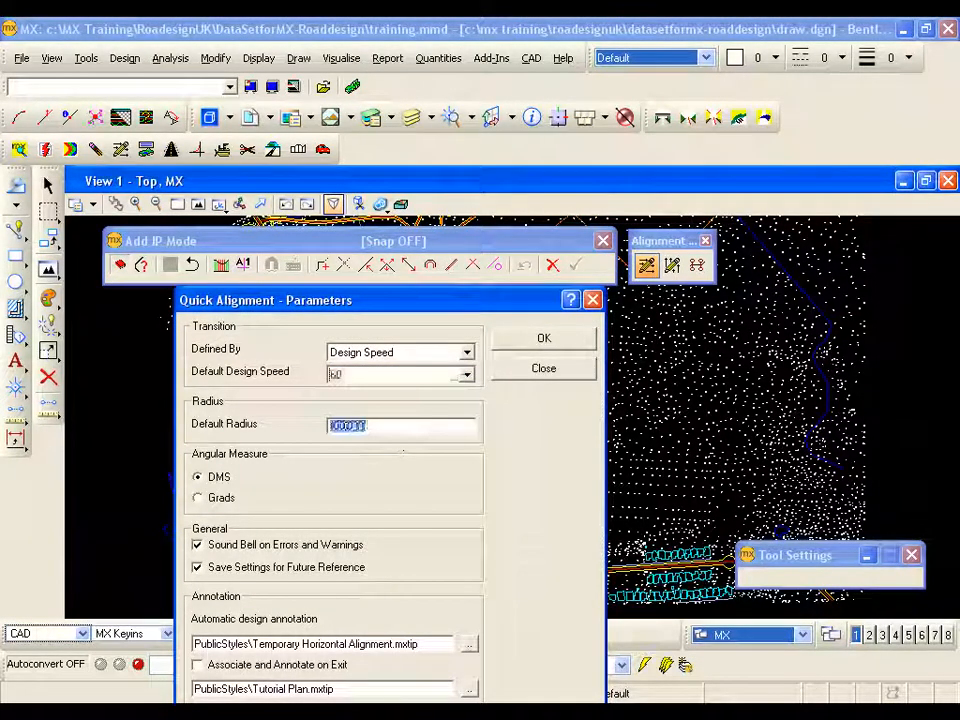
text(3)
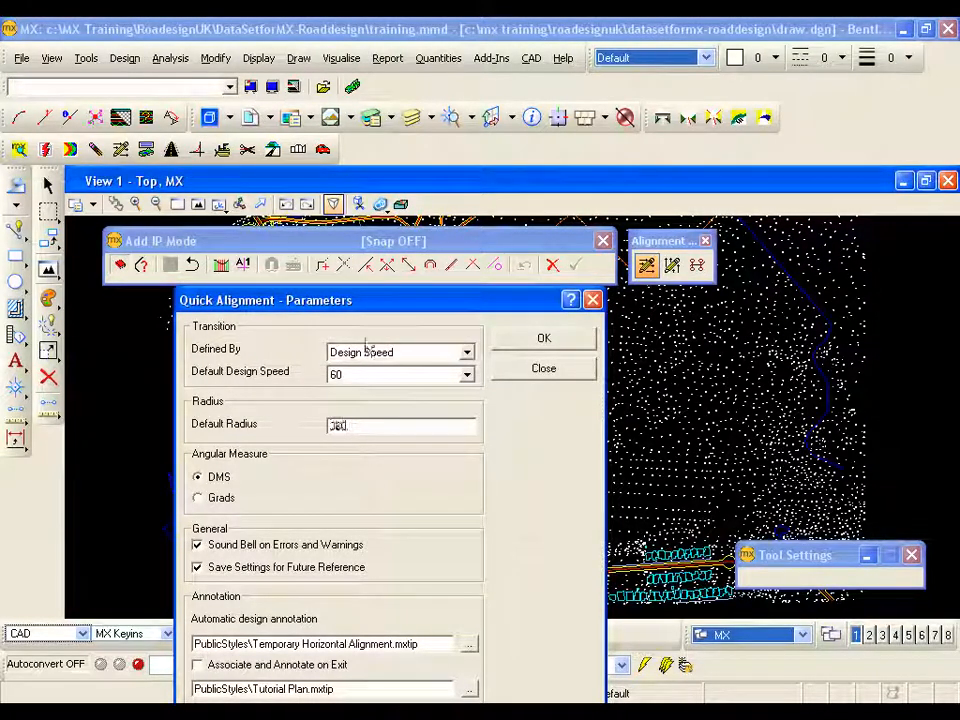
text(60)
click(546, 340)
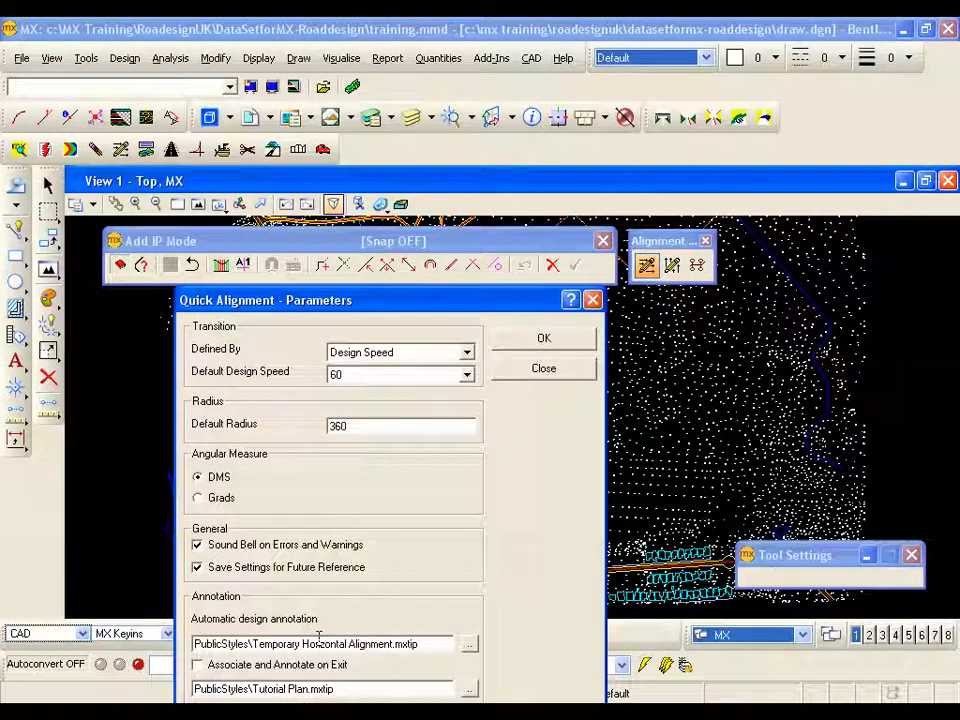
click(515, 346)
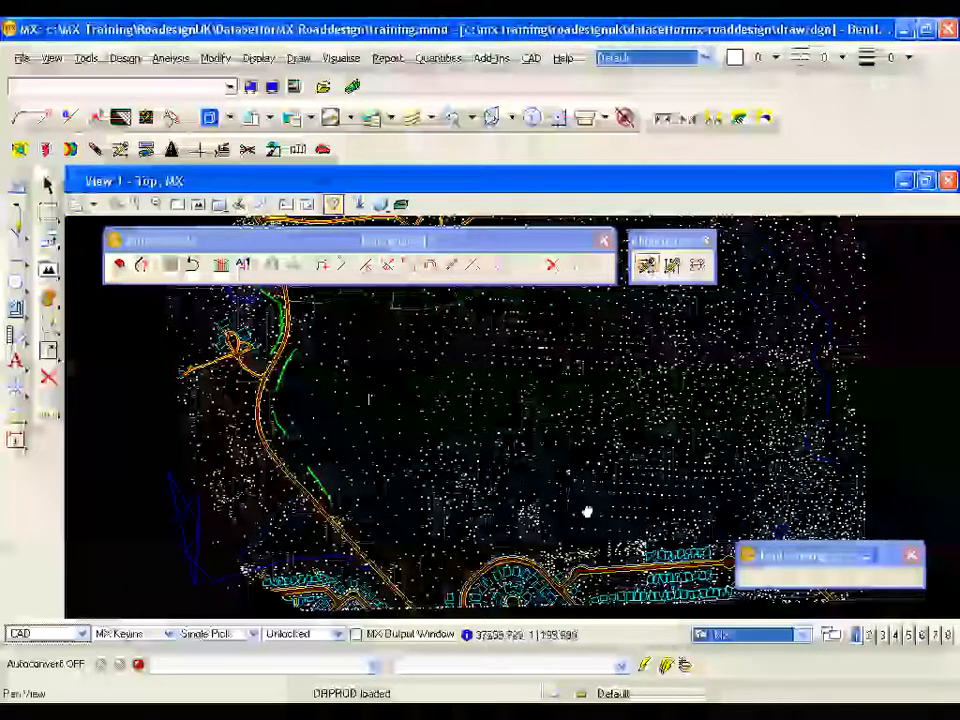
With snapping on, add the first IP at the open end of the existing red road centreline in the southeast of the site.
drag(585, 510, 388, 439)
scroll(575, 493, up, 3)
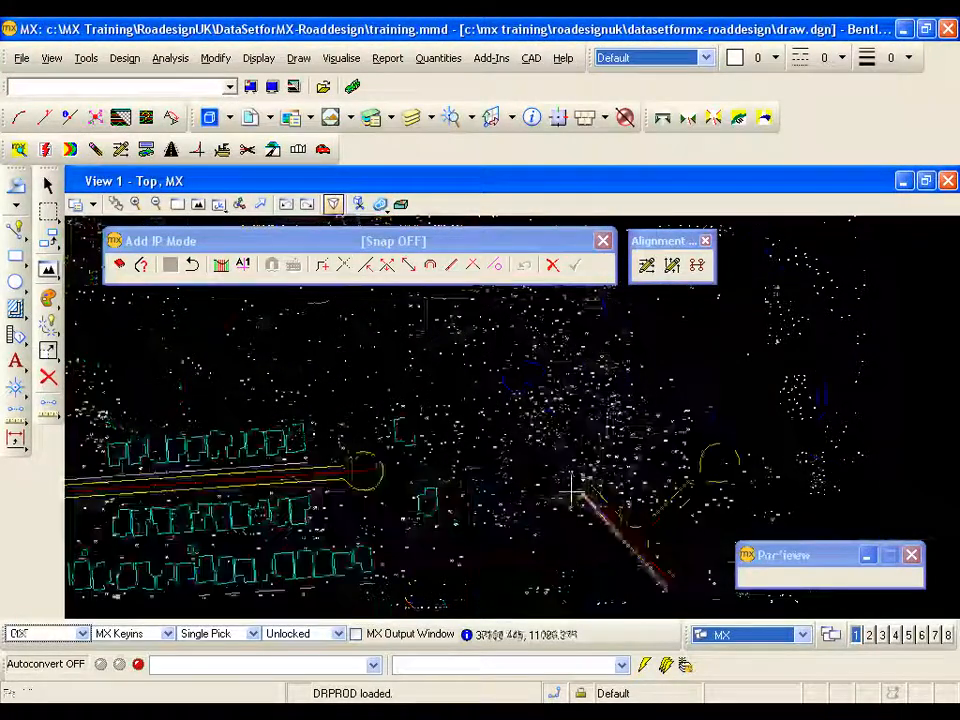
scroll(573, 497, up, 3)
middle_drag(606, 486, 490, 398)
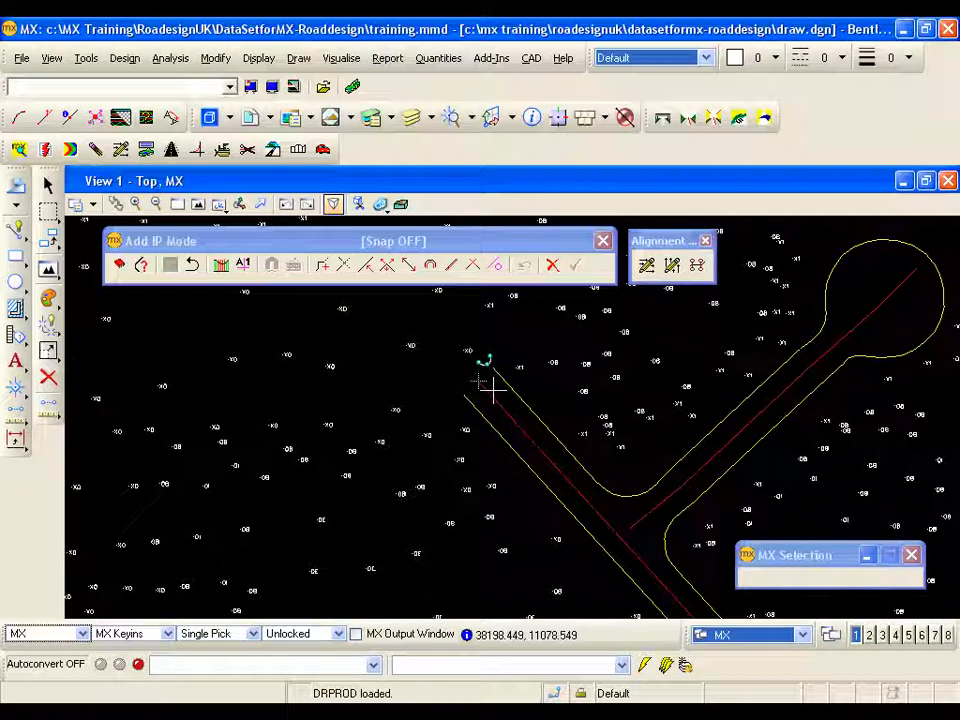
key(Return)
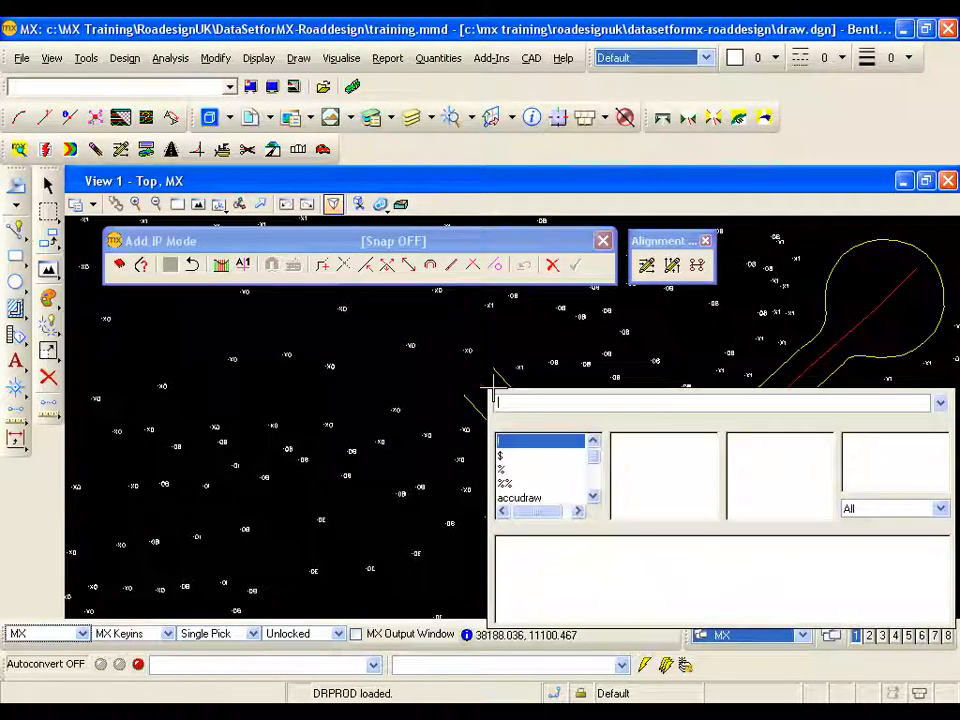
click(482, 382)
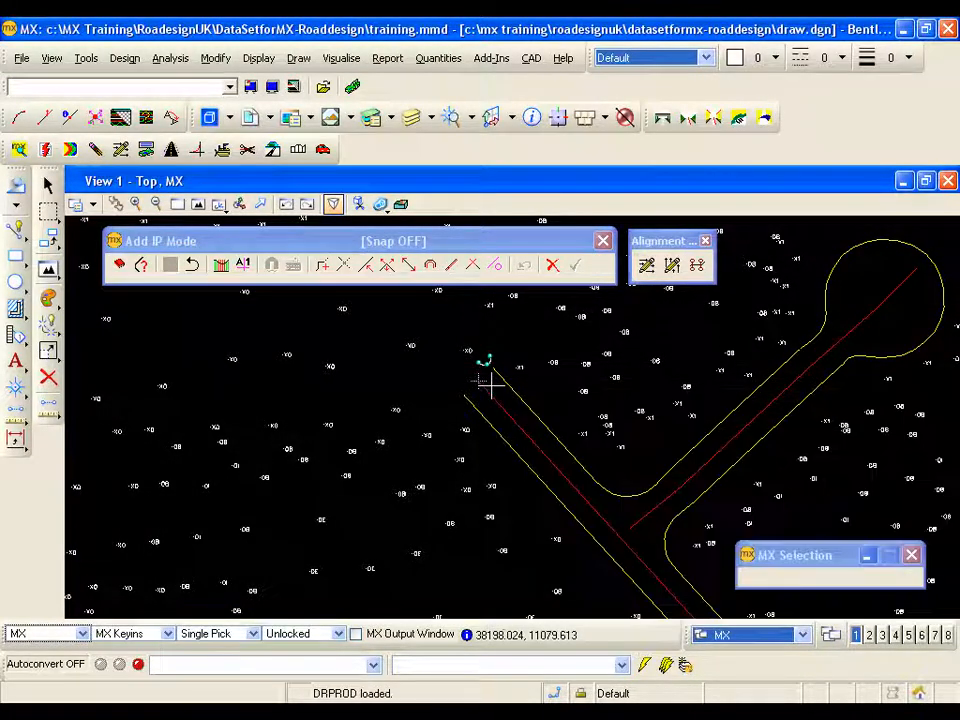
click(321, 268)
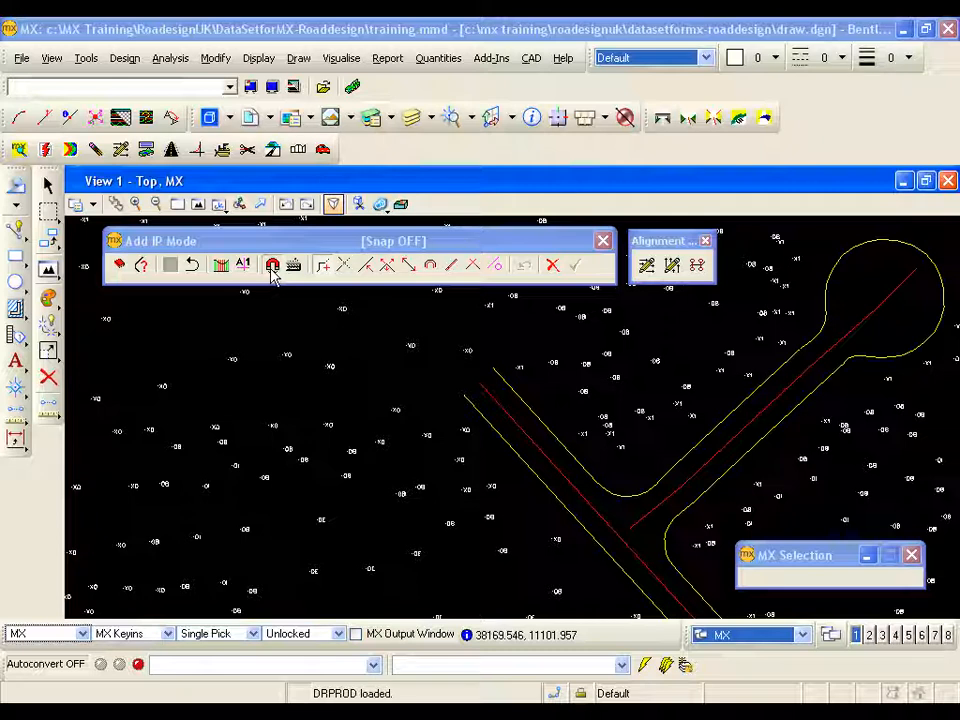
click(271, 268)
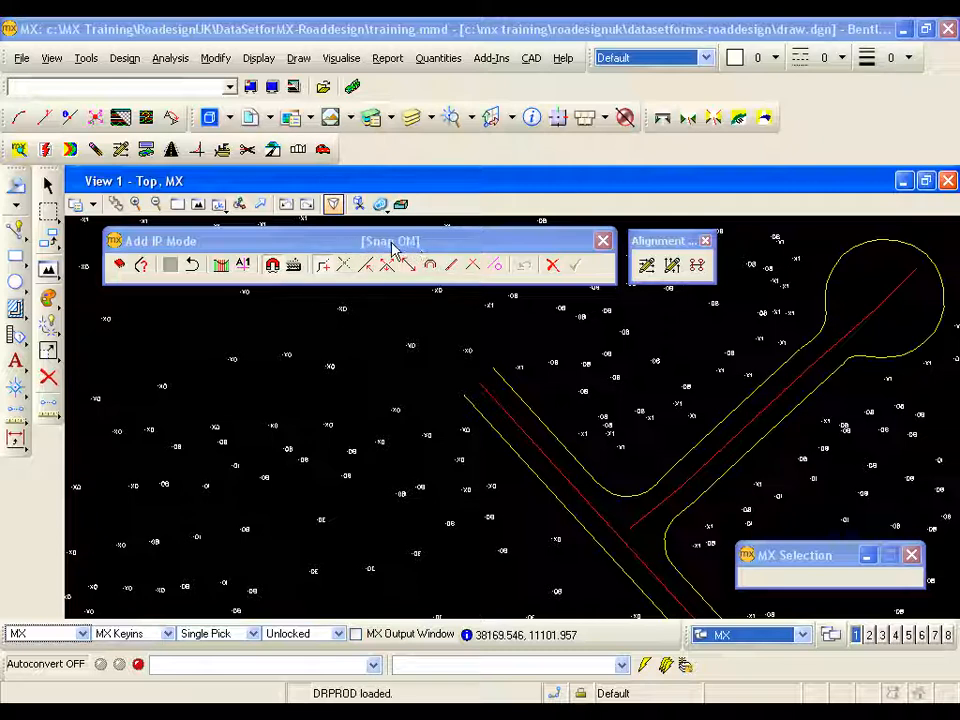
click(272, 267)
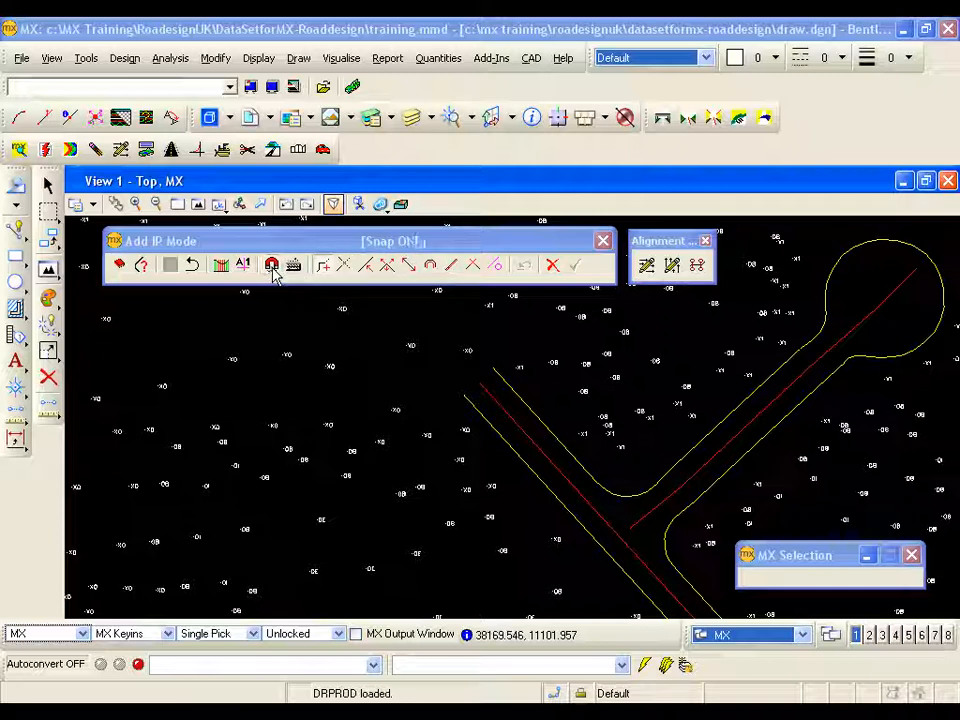
click(272, 267)
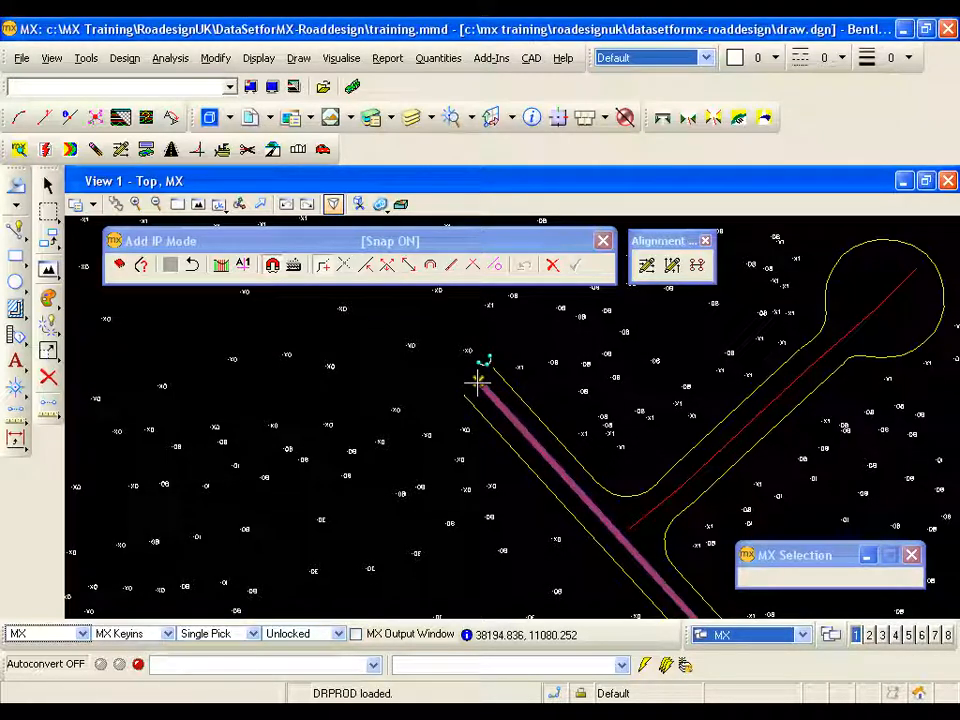
click(478, 381)
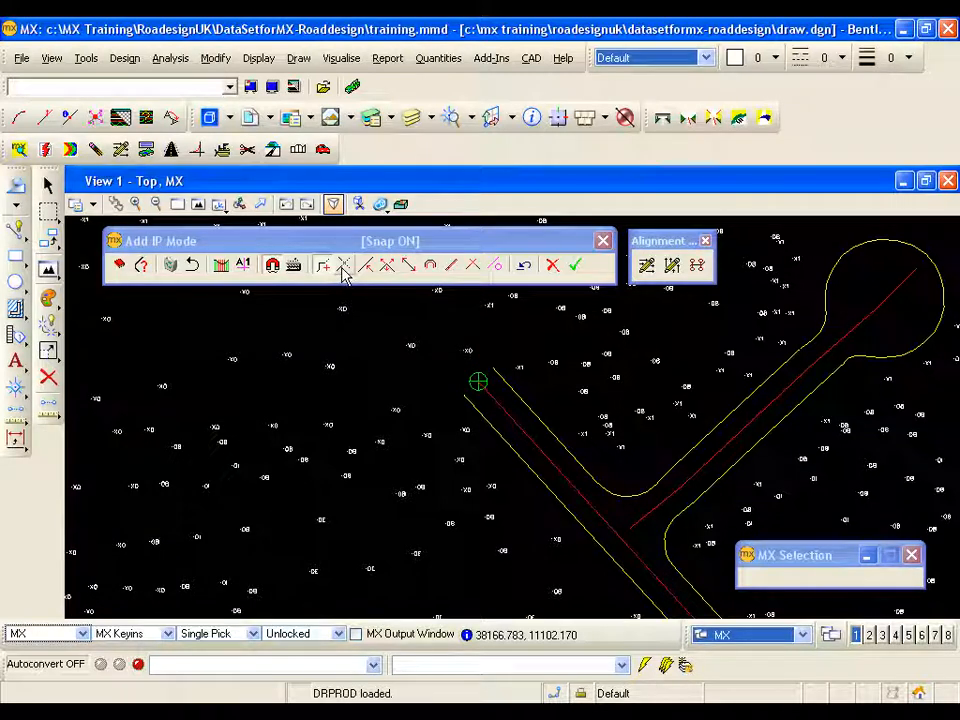
Open the IP construction tools for the first IP and take its tangent-out bearing from the existing red centreline.
click(345, 265)
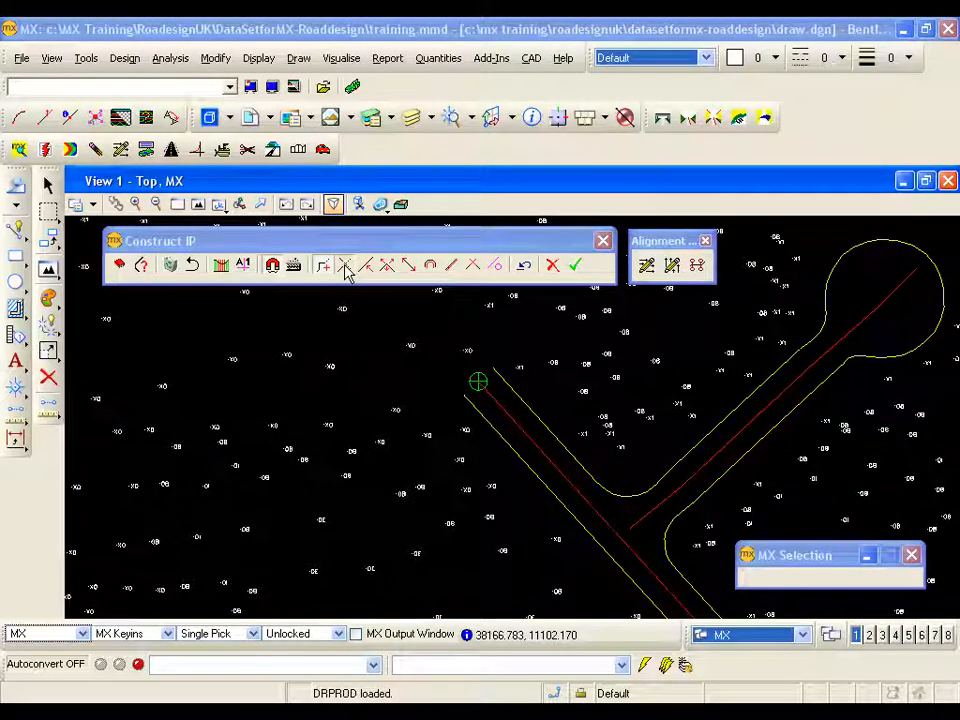
click(345, 267)
drag(356, 300, 306, 314)
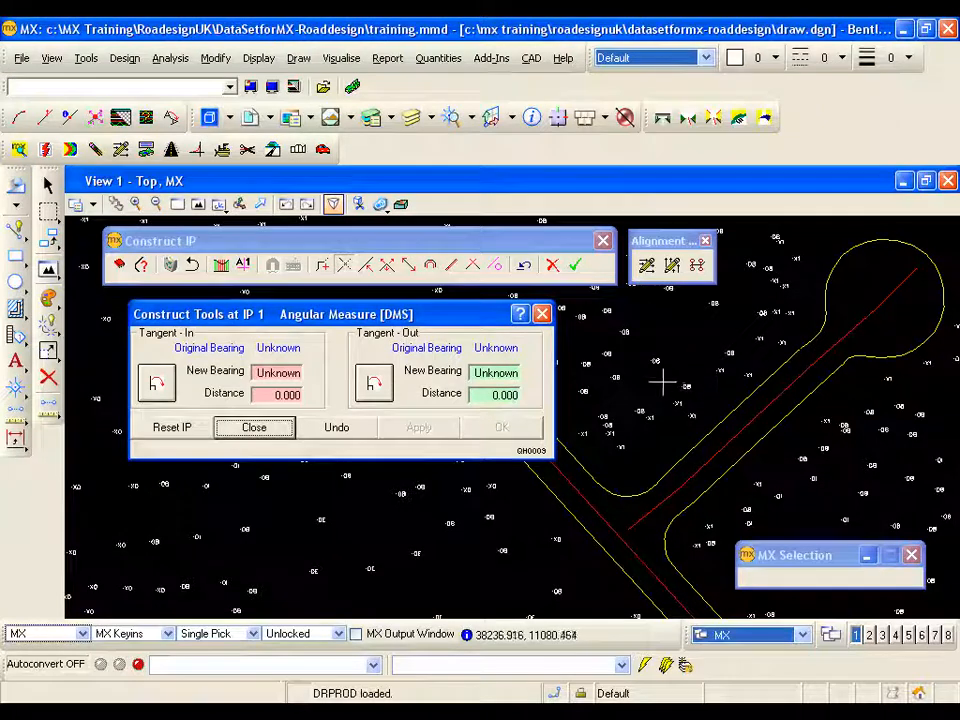
middle_drag(654, 426, 846, 456)
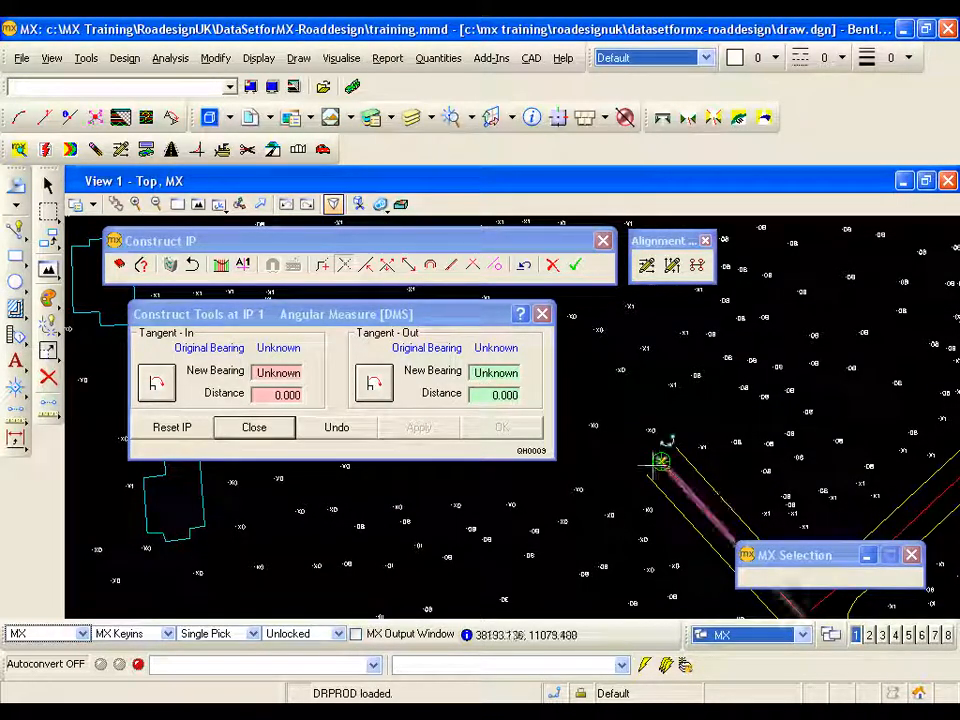
click(495, 373)
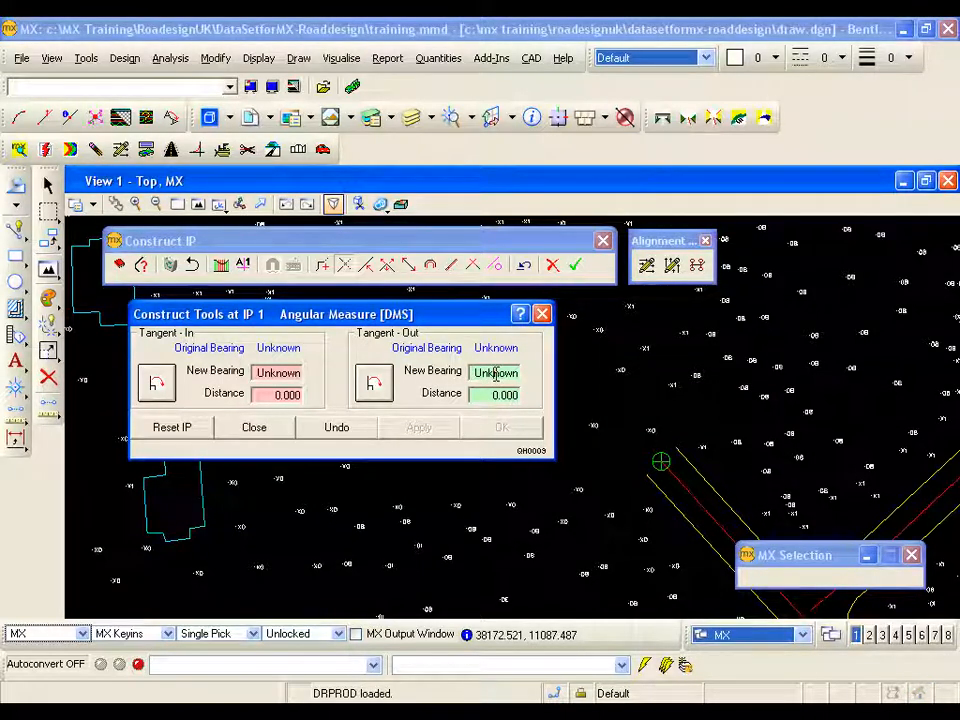
click(660, 460)
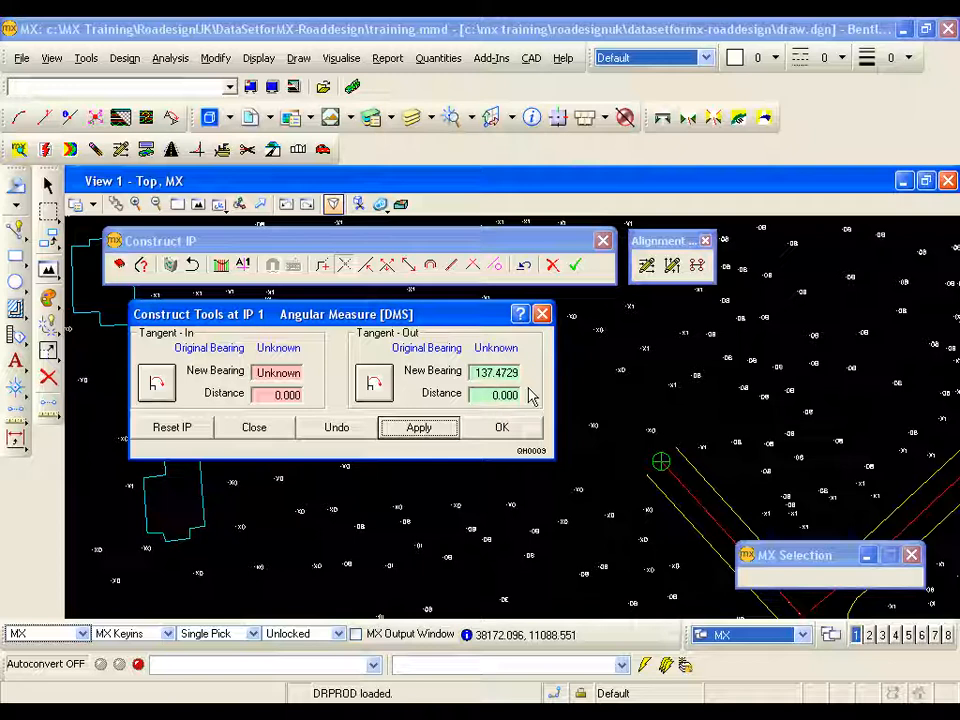
Rotate the tangent-out bearing to 317.4729, set the distance to 250 and accept to construct the second IP.
click(375, 386)
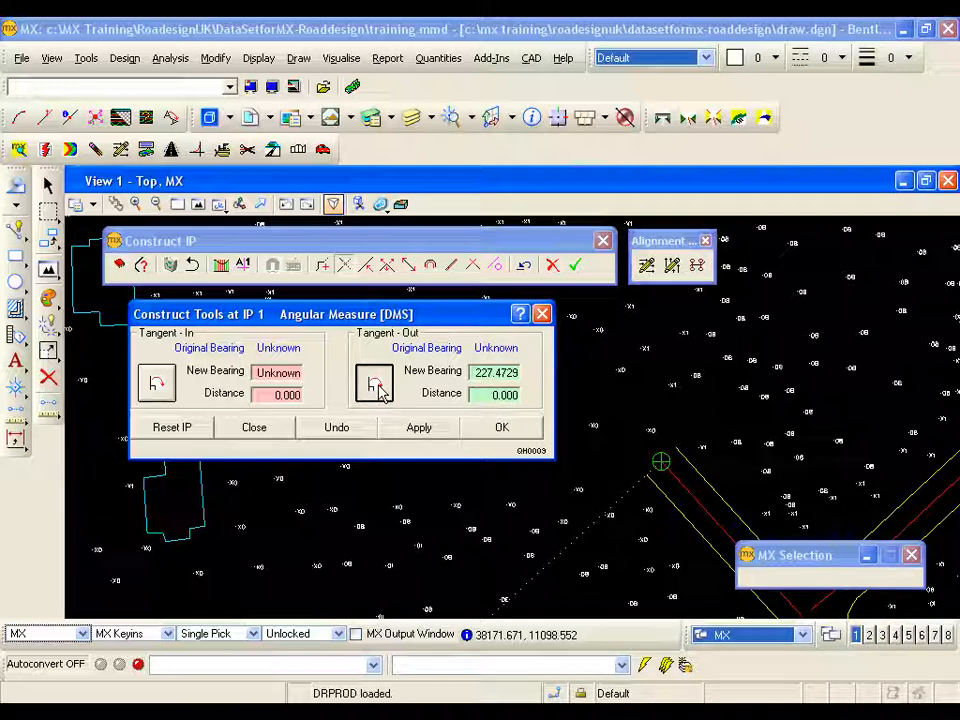
click(378, 385)
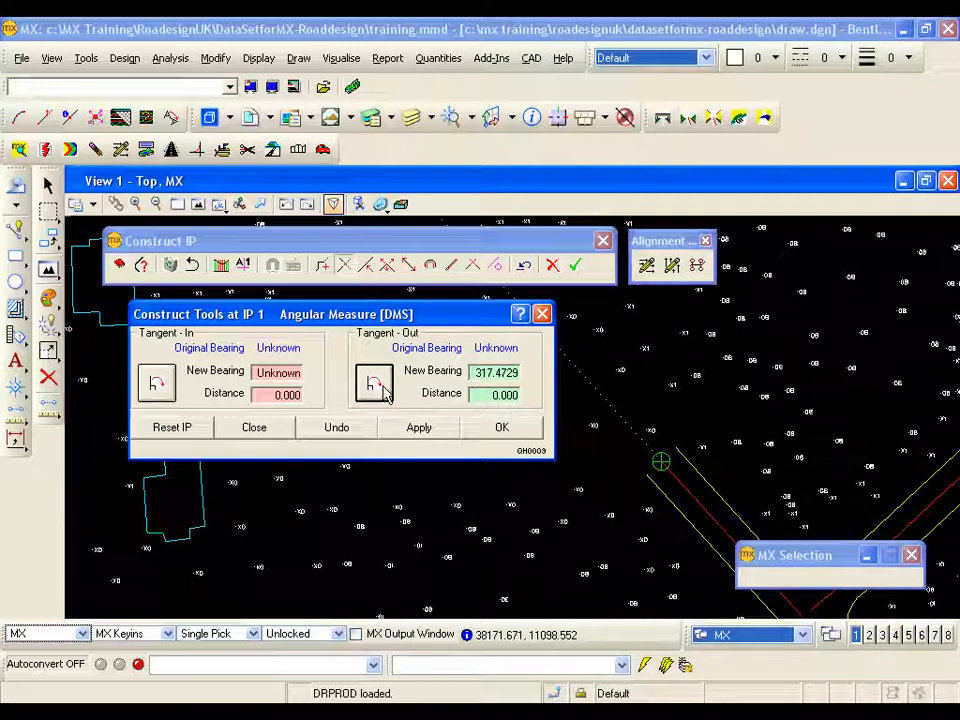
click(488, 392)
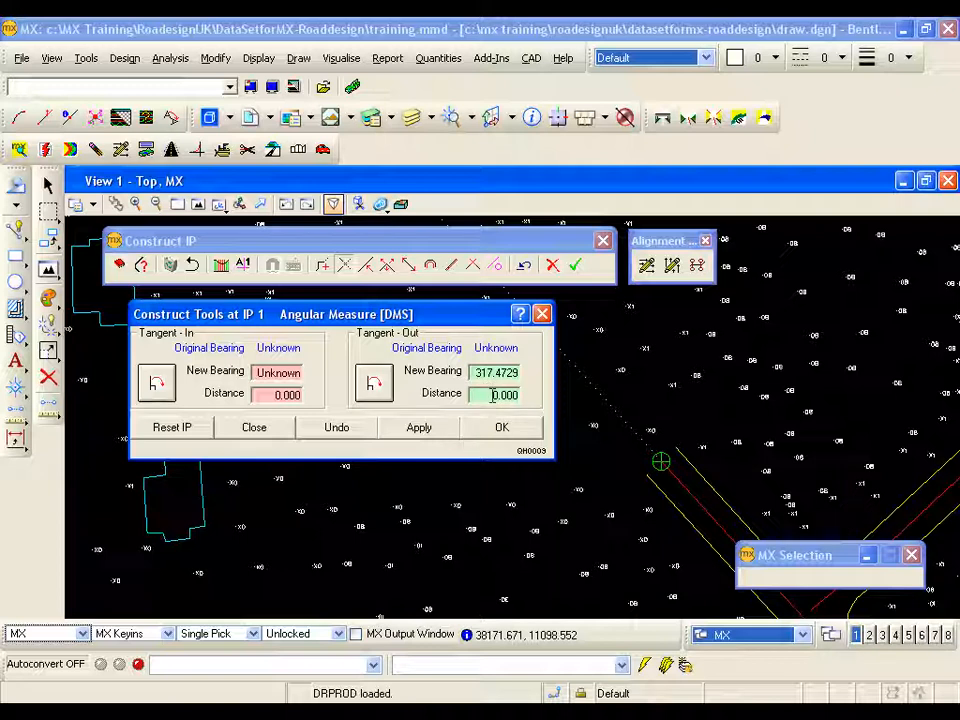
text(25)
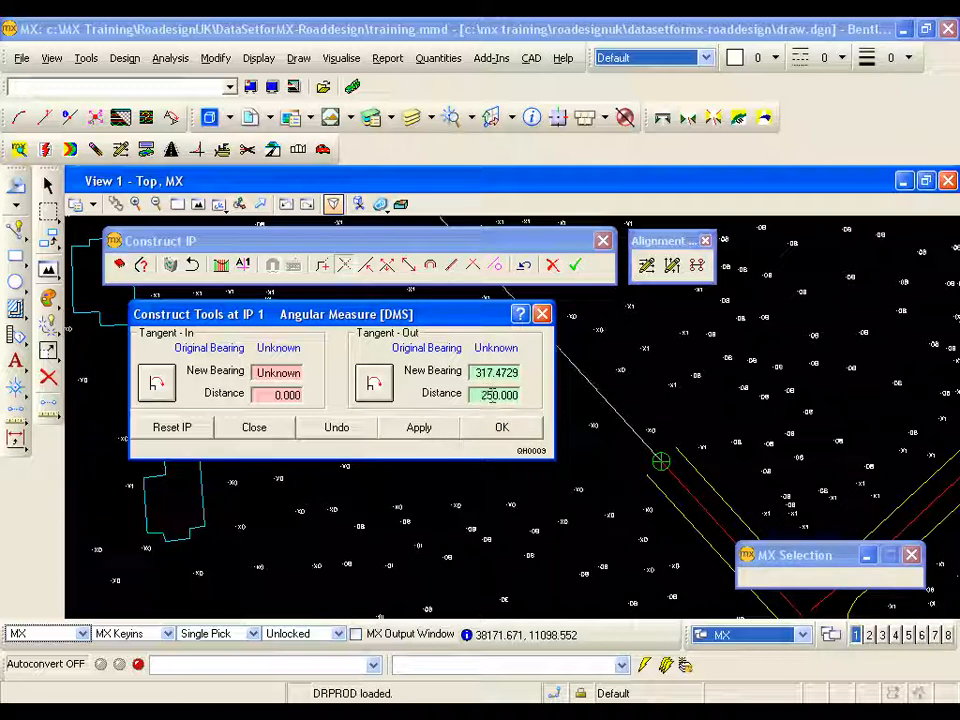
click(492, 432)
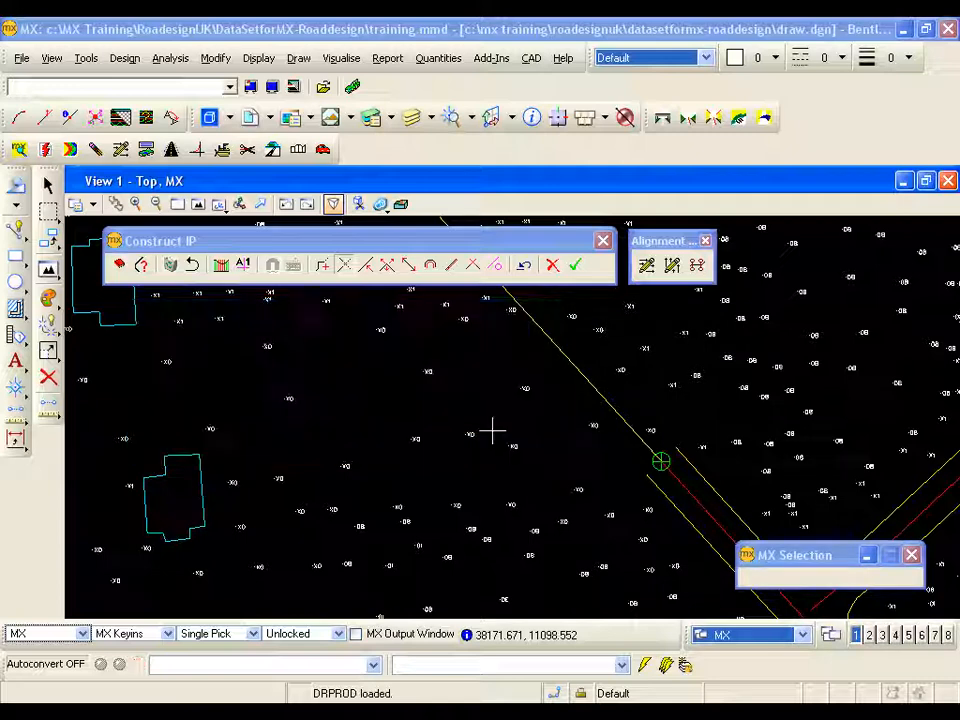
Add the third IP by XY keyboard entry at X 37958, Y 11609.
middle_drag(476, 386, 469, 437)
scroll(461, 454, down, 4)
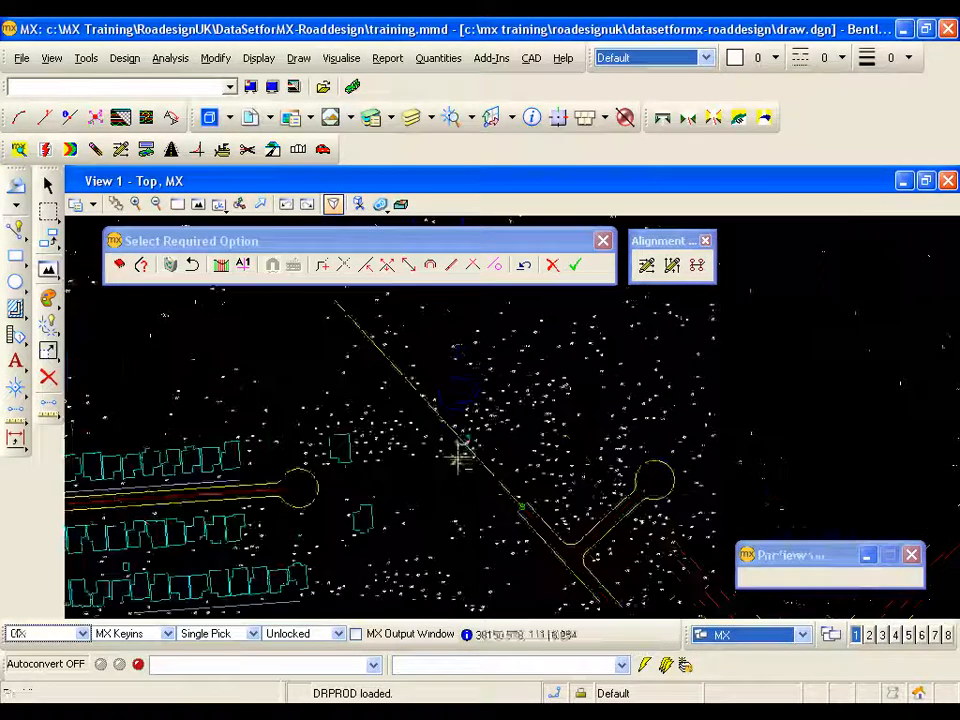
scroll(420, 403, up, 5)
mouse_move(447, 433)
middle_down()
mouse_move(439, 398)
mouse_move(437, 411)
middle_up()
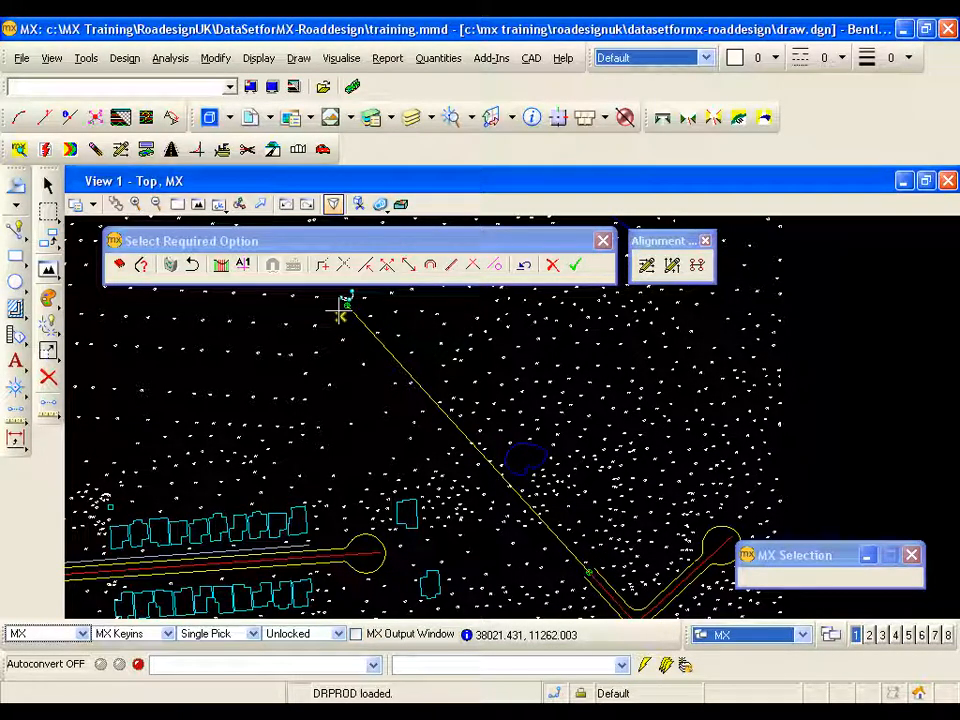
click(322, 265)
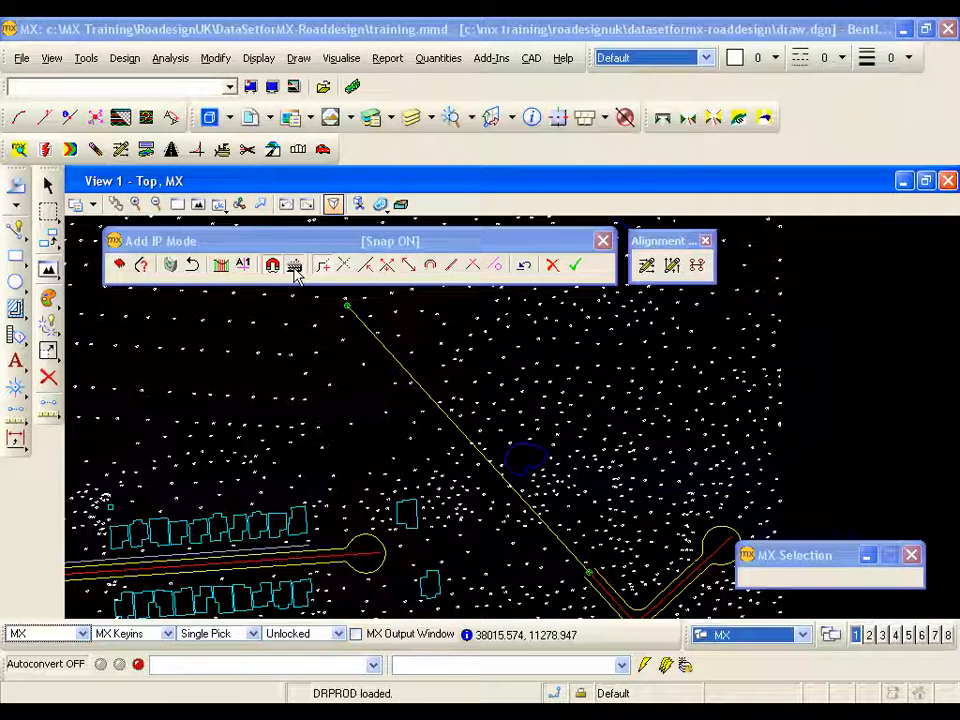
click(294, 265)
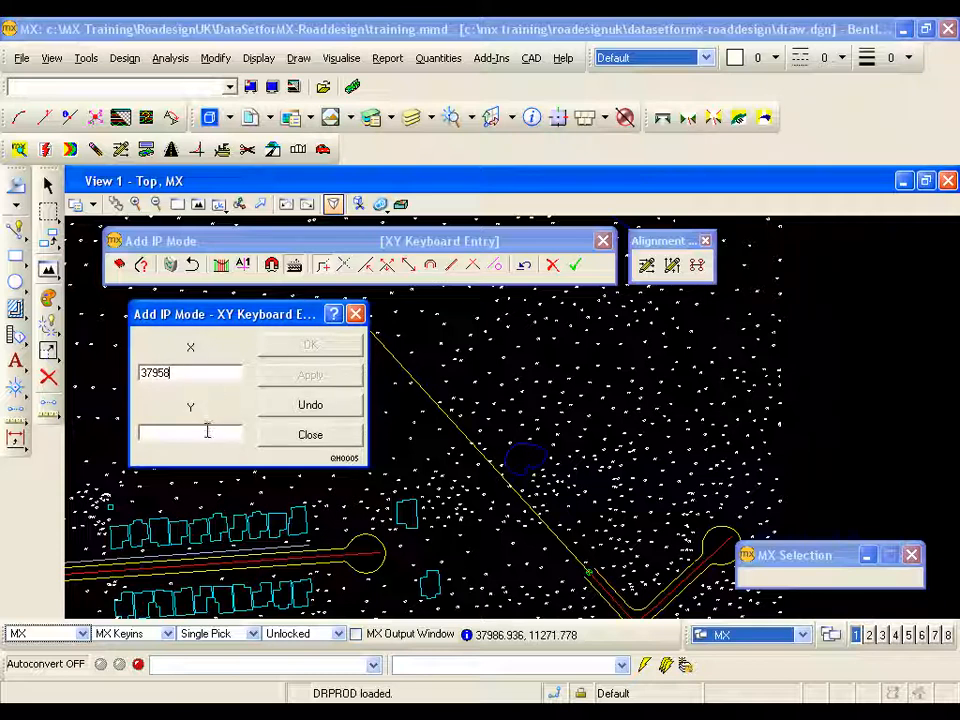
text(11609)
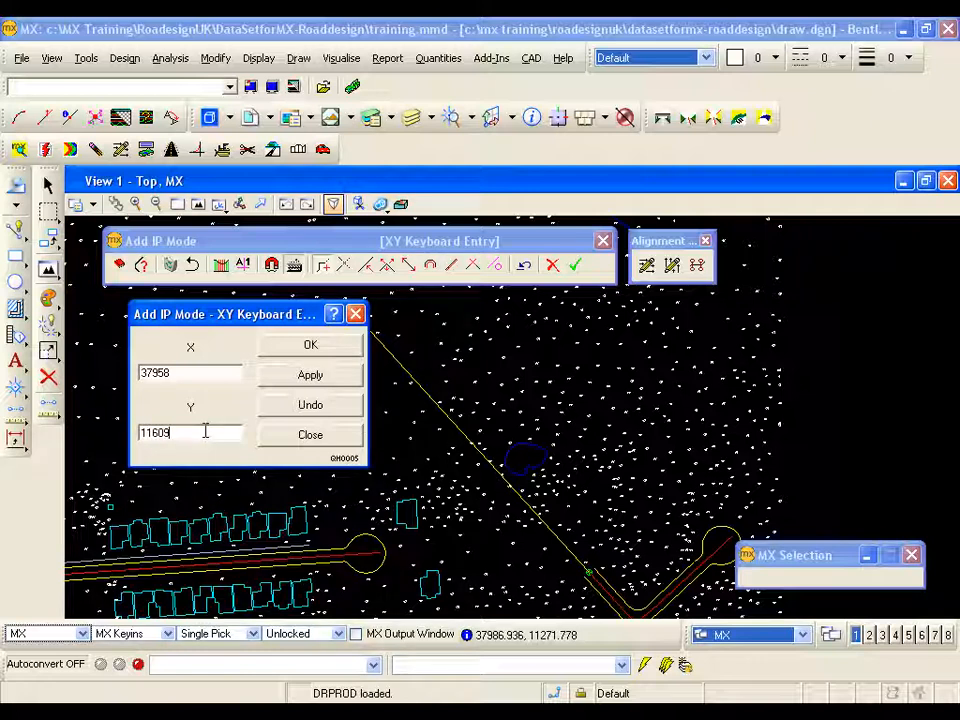
click(312, 374)
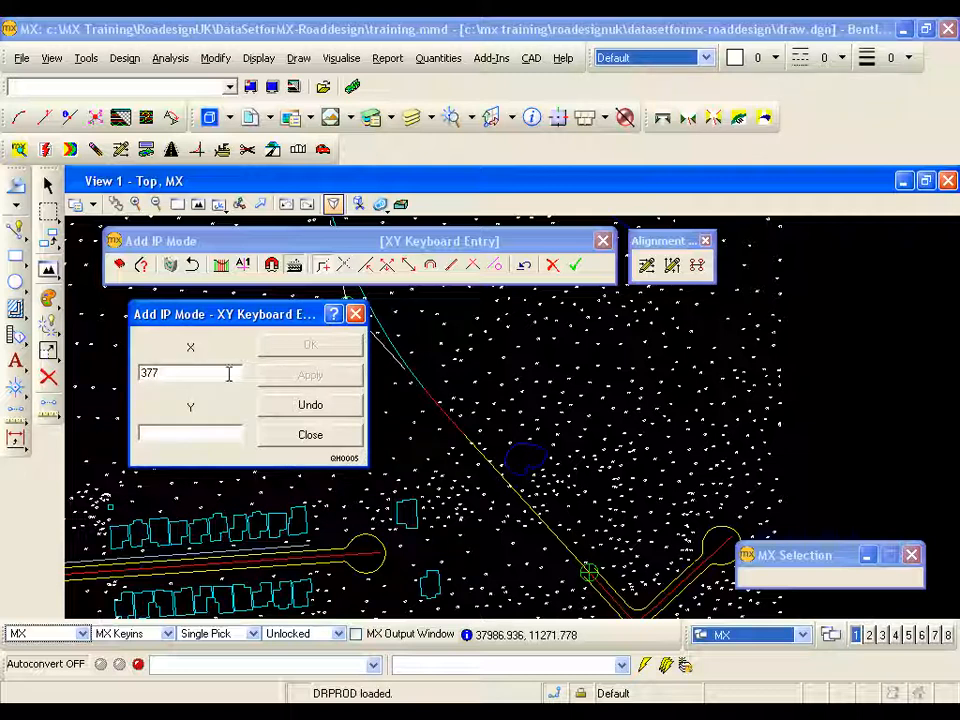
Add the last IP by XY keyboard entry with X 37728 and finish the coordinate entry.
click(185, 436)
text(118)
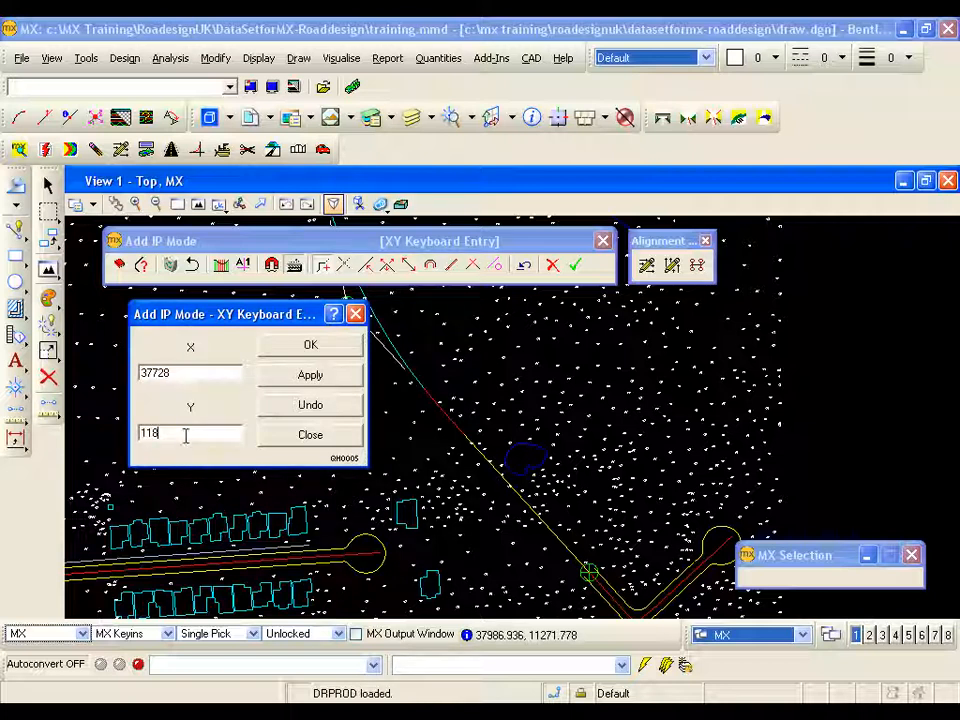
click(310, 345)
Freeze the Point Features level in the Level Manager to hide the survey points.
middle_drag(364, 356, 374, 429)
scroll(374, 429, down, 3)
mouse_move(374, 381)
middle_down()
mouse_move(413, 469)
mouse_move(446, 509)
mouse_move(452, 484)
middle_up()
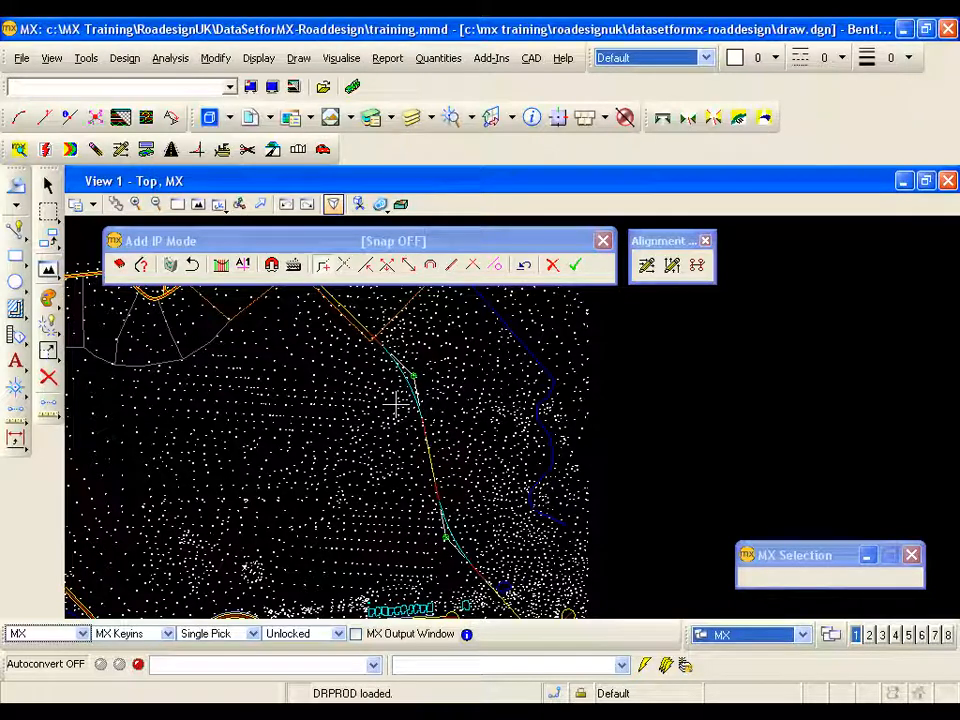
click(370, 118)
drag(424, 333, 307, 249)
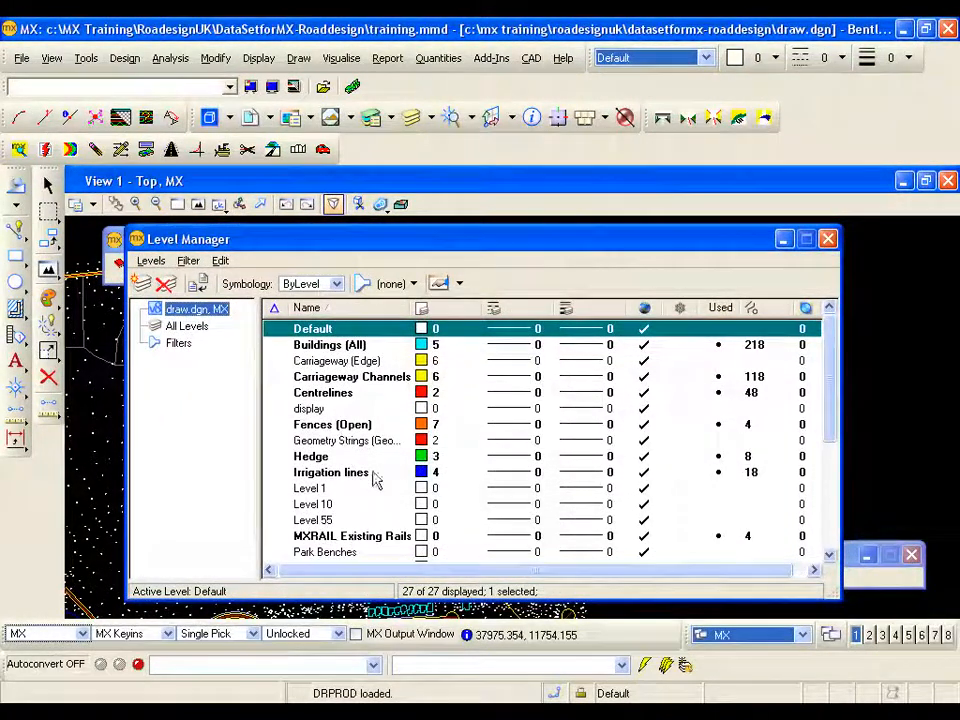
drag(830, 423, 831, 461)
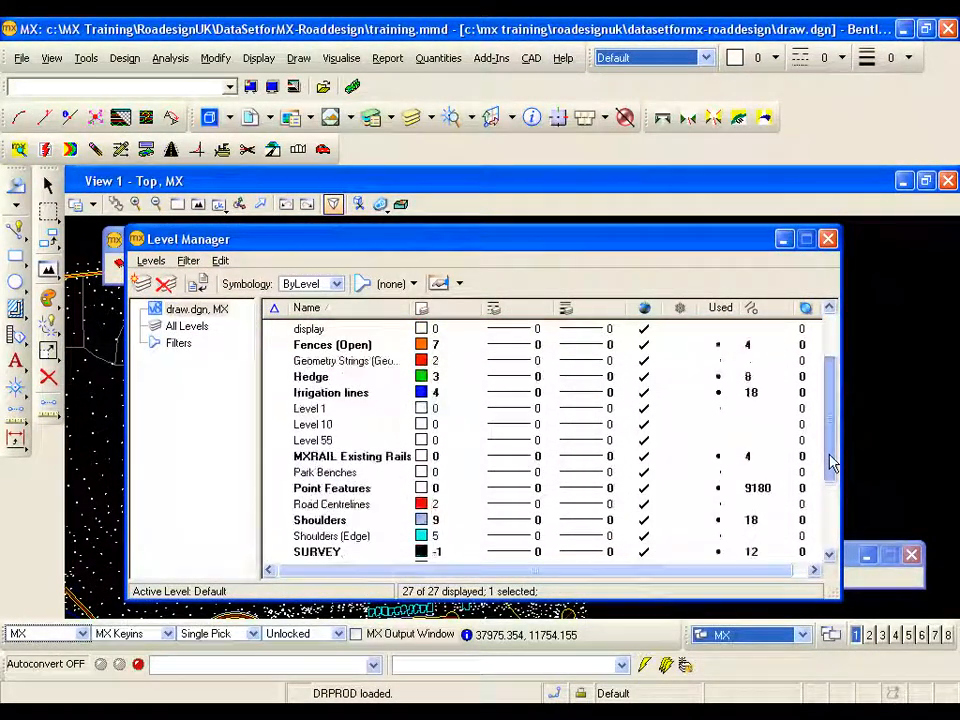
click(369, 491)
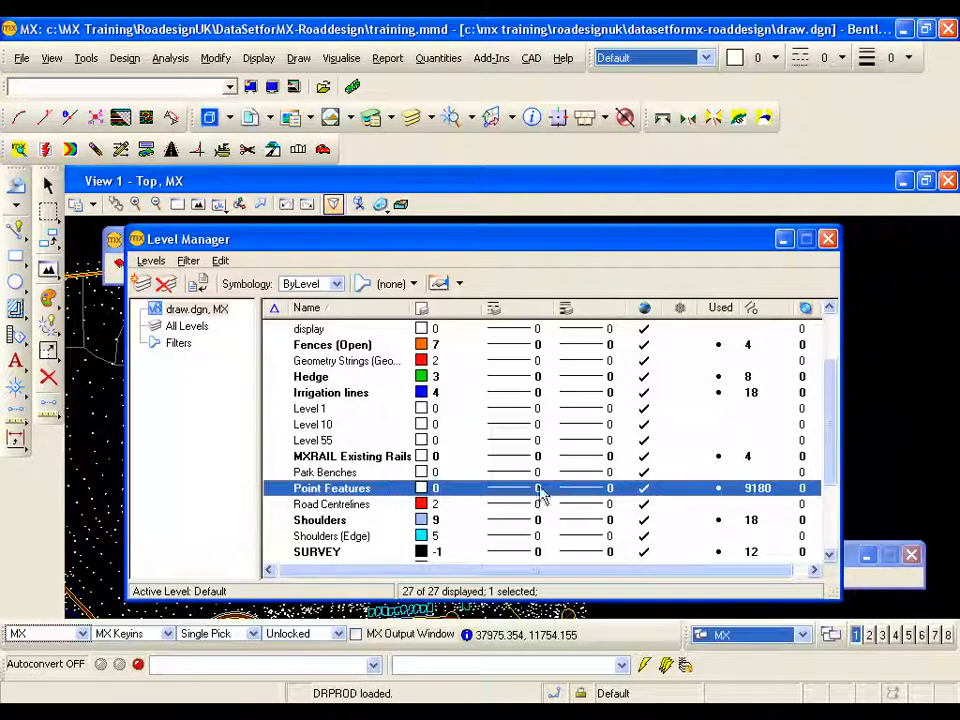
click(681, 490)
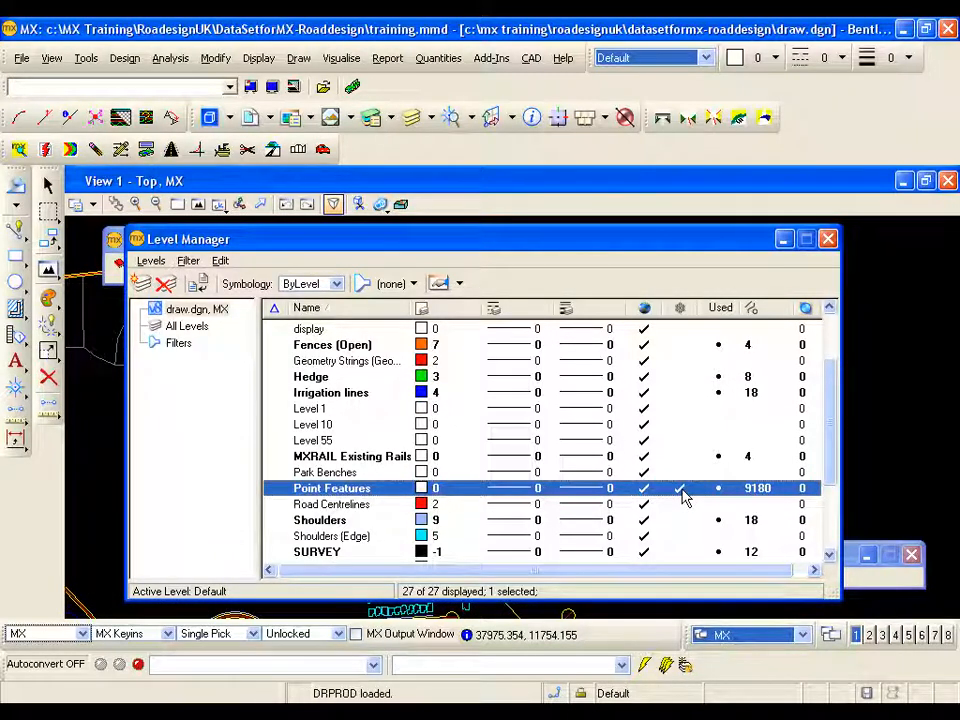
click(829, 240)
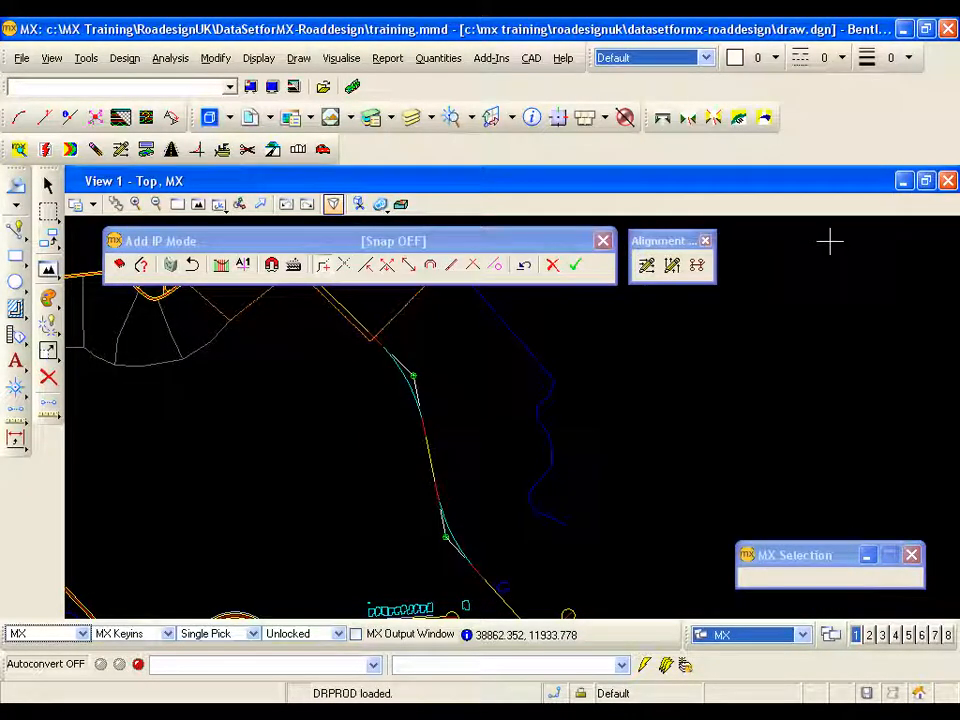
Turn on the annotation of the alignment geometry.
middle_drag(489, 542, 489, 504)
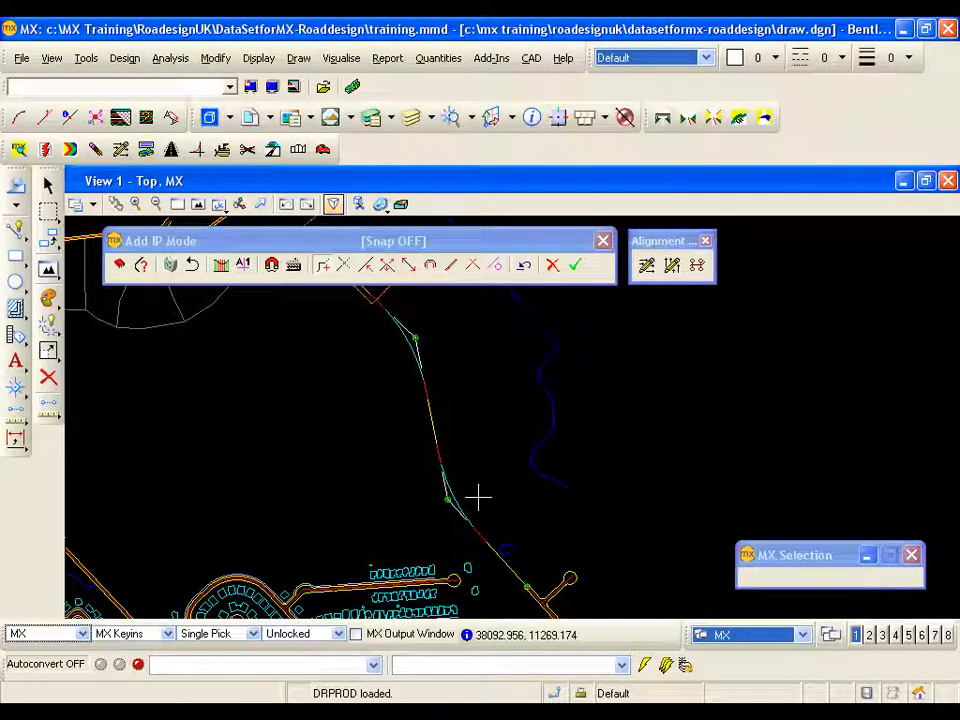
middle_drag(479, 498, 470, 451)
scroll(469, 450, up, 5)
mouse_move(508, 535)
middle_down()
mouse_move(426, 408)
mouse_move(411, 349)
mouse_move(456, 493)
middle_up()
scroll(429, 461, down, 2)
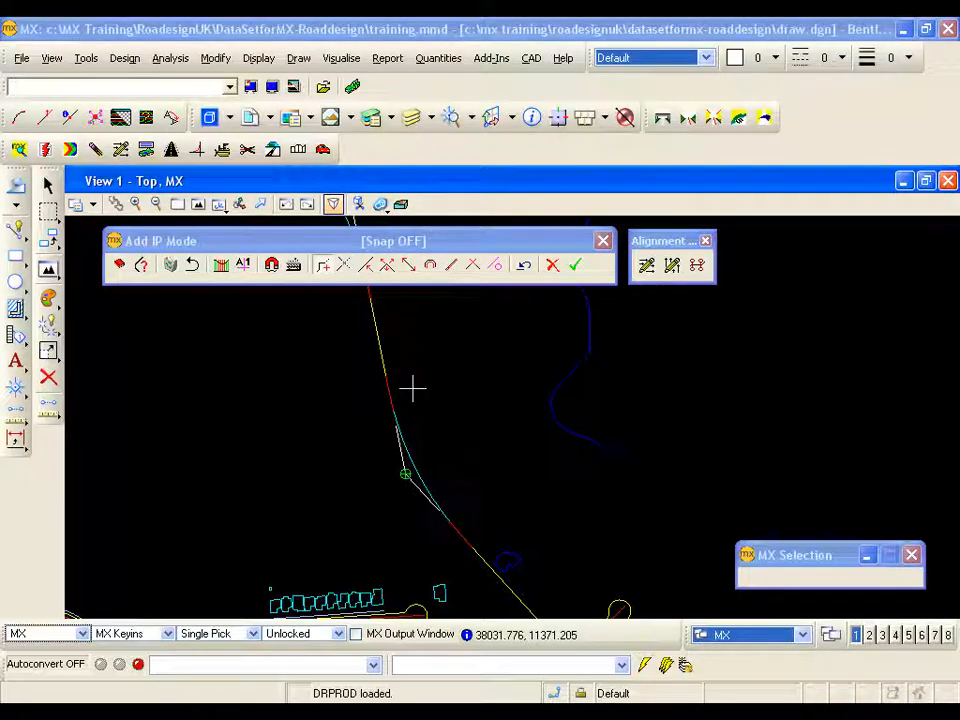
click(245, 268)
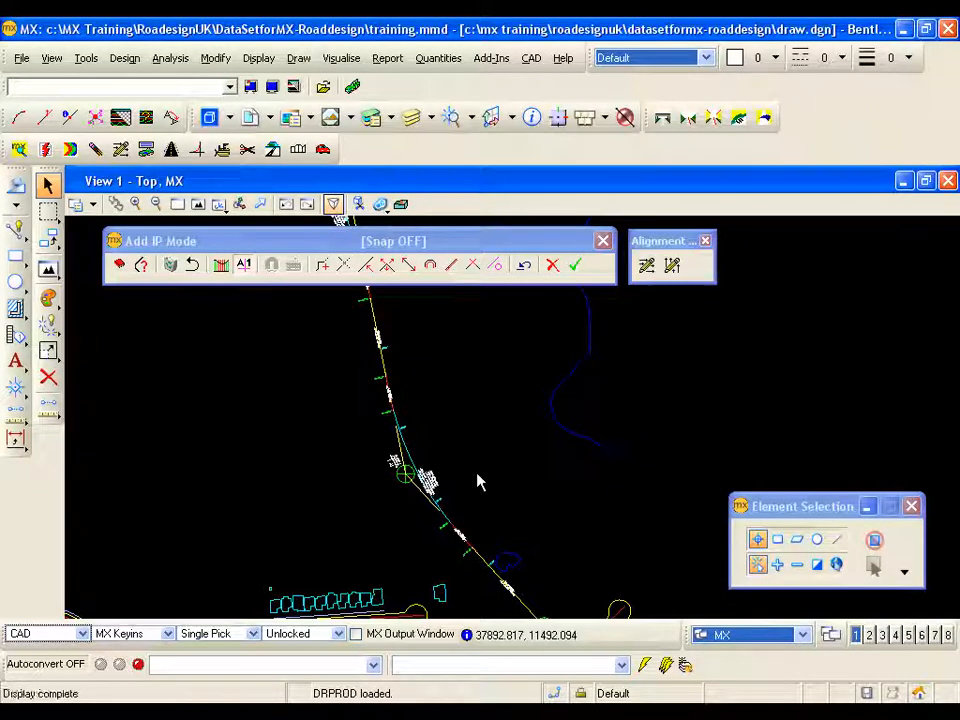
Examine the annotated bearings, lengths, transition, HIP 2 coordinates and curve data along the southern part of the alignment.
mouse_move(454, 524)
middle_down()
mouse_move(402, 429)
mouse_move(380, 420)
mouse_move(425, 502)
middle_up()
scroll(478, 519, up, 4)
scroll(394, 431, up, 3)
scroll(437, 446, down, 3)
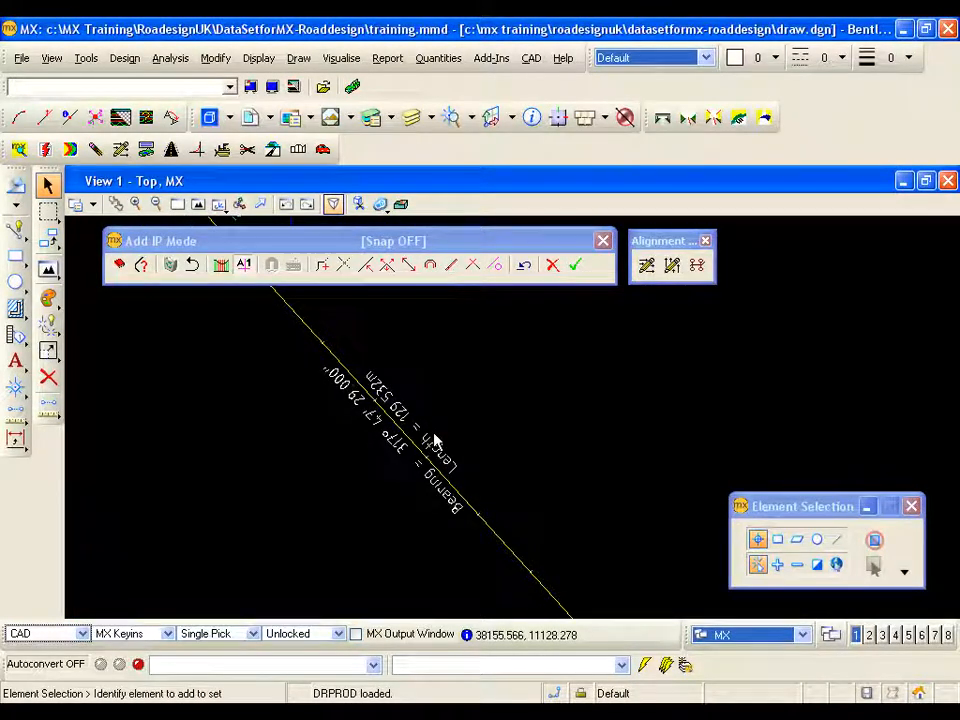
mouse_move(352, 393)
middle_down()
mouse_move(426, 501)
mouse_move(456, 514)
middle_up()
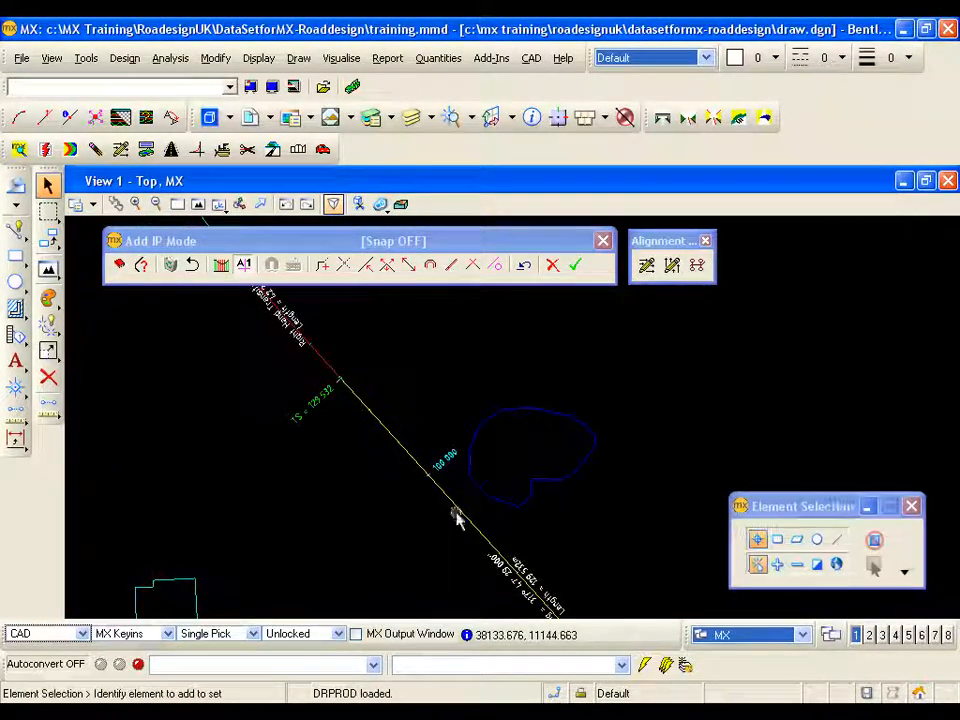
middle_drag(328, 432, 430, 551)
scroll(380, 437, up, 3)
scroll(403, 414, up, 2)
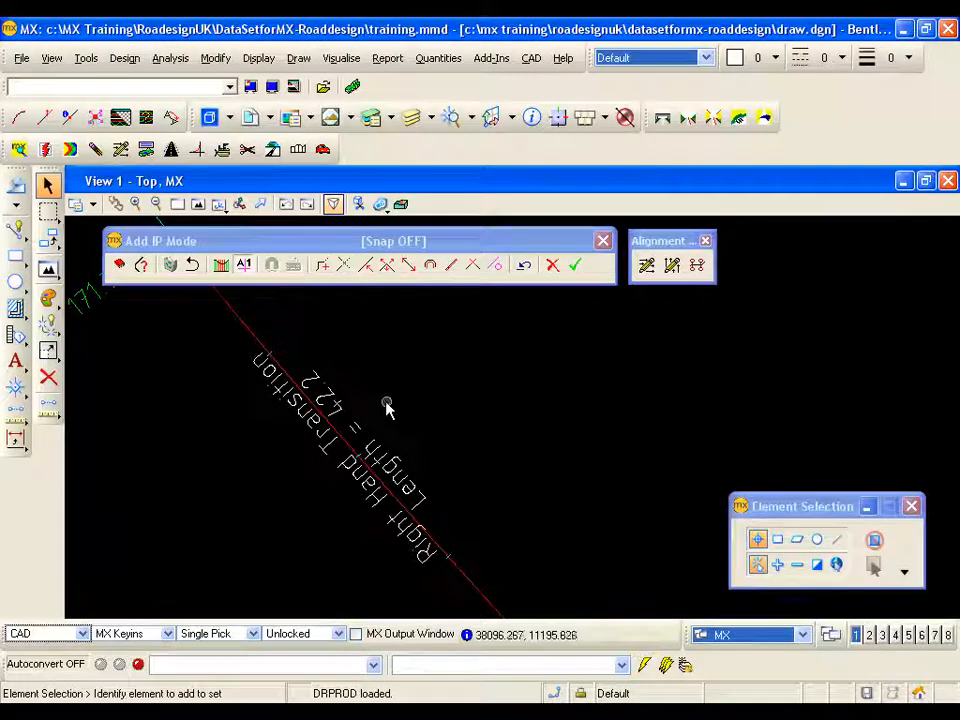
scroll(376, 402, down, 2)
scroll(375, 400, down, 3)
mouse_move(325, 374)
middle_down()
mouse_move(441, 548)
mouse_move(390, 456)
middle_up()
scroll(390, 456, up, 3)
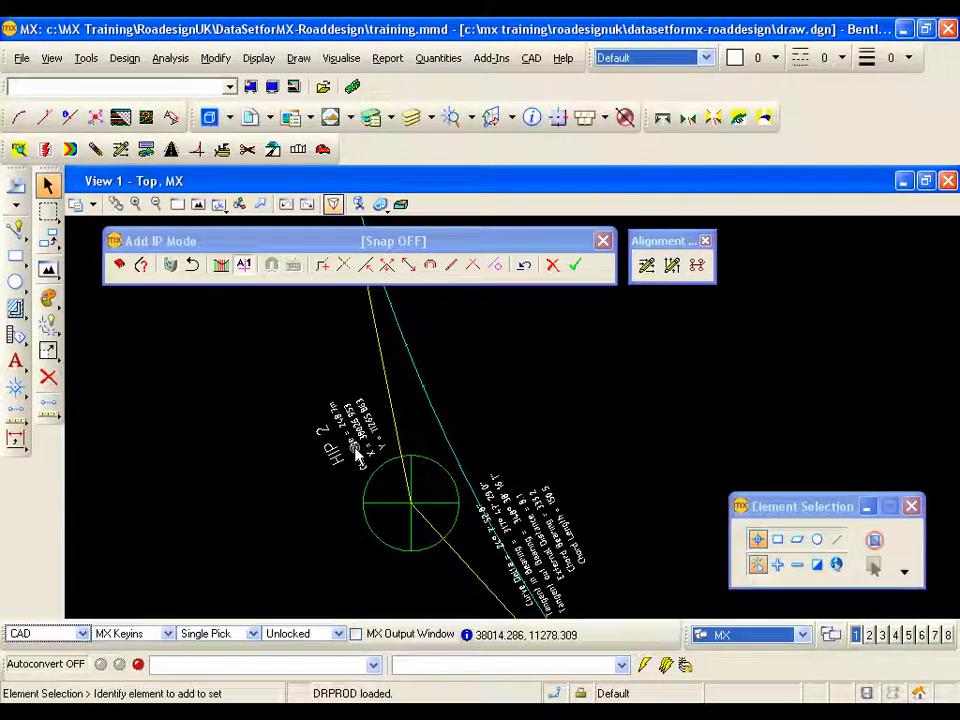
scroll(352, 452, up, 3)
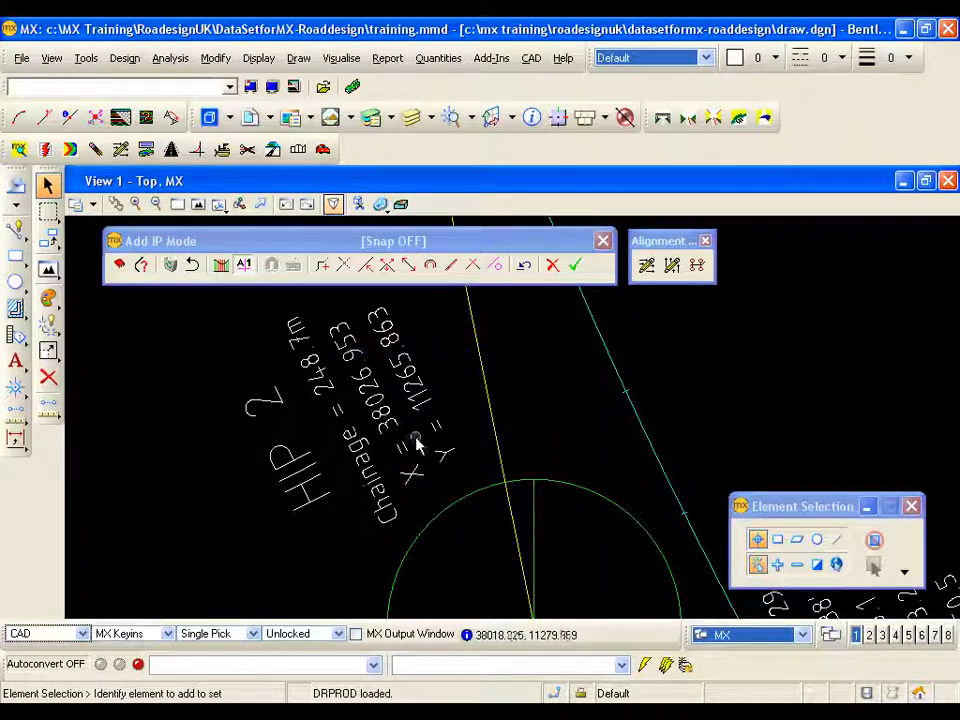
middle_drag(560, 453, 380, 374)
scroll(380, 374, down, 3)
scroll(513, 461, up, 3)
scroll(513, 461, up, 2)
scroll(510, 455, down, 2)
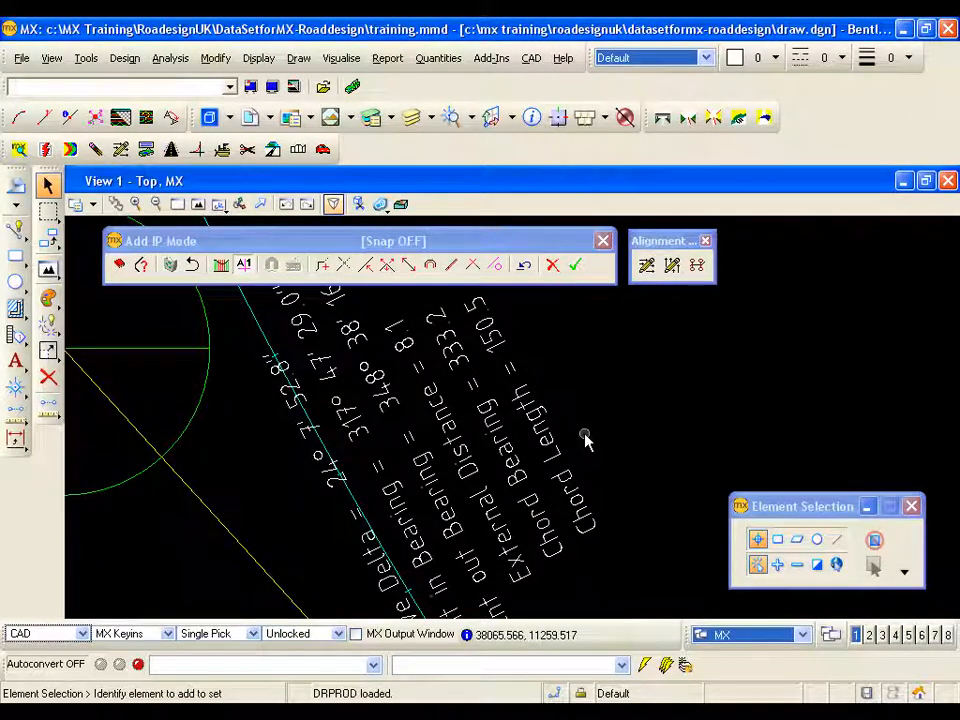
Turn off the alignment annotation and open the Quick Alignment curve details by IP.
click(244, 267)
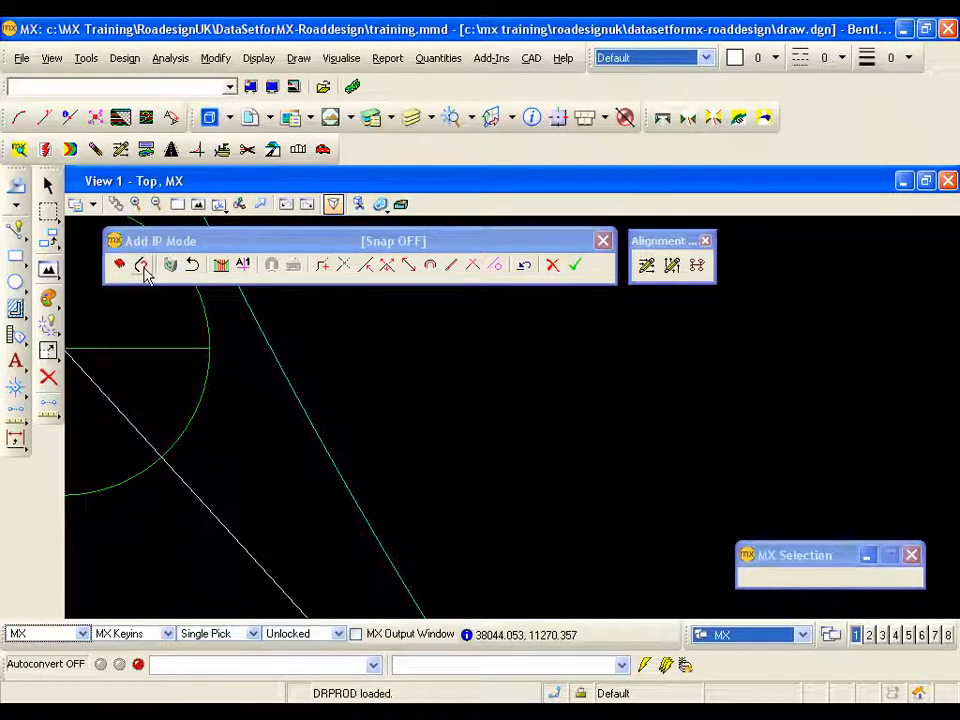
middle_drag(223, 347, 315, 384)
scroll(315, 384, down, 3)
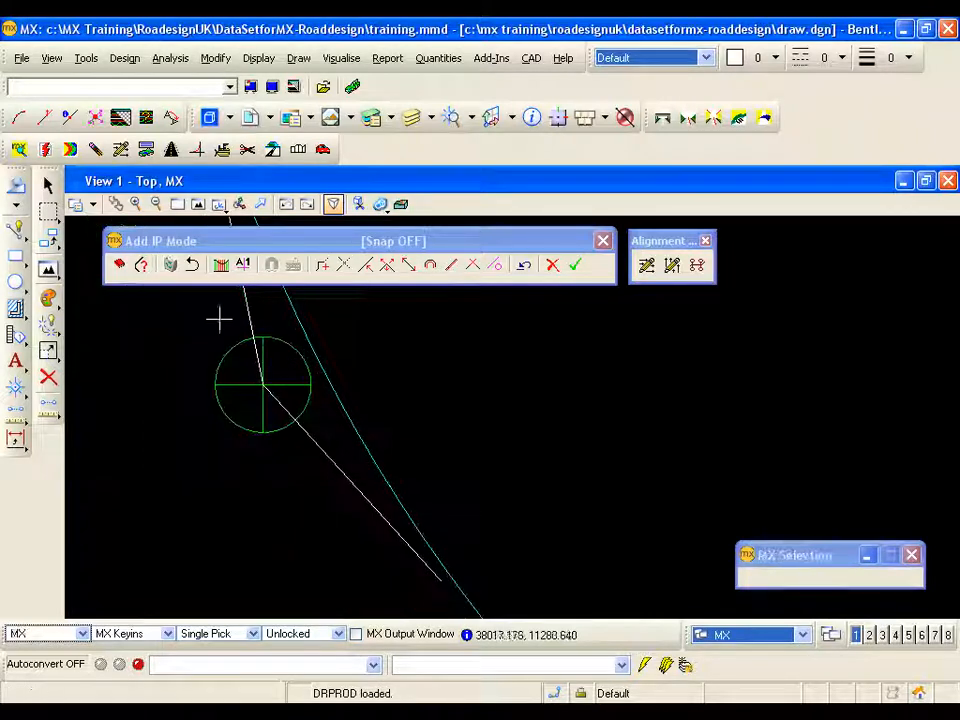
click(144, 272)
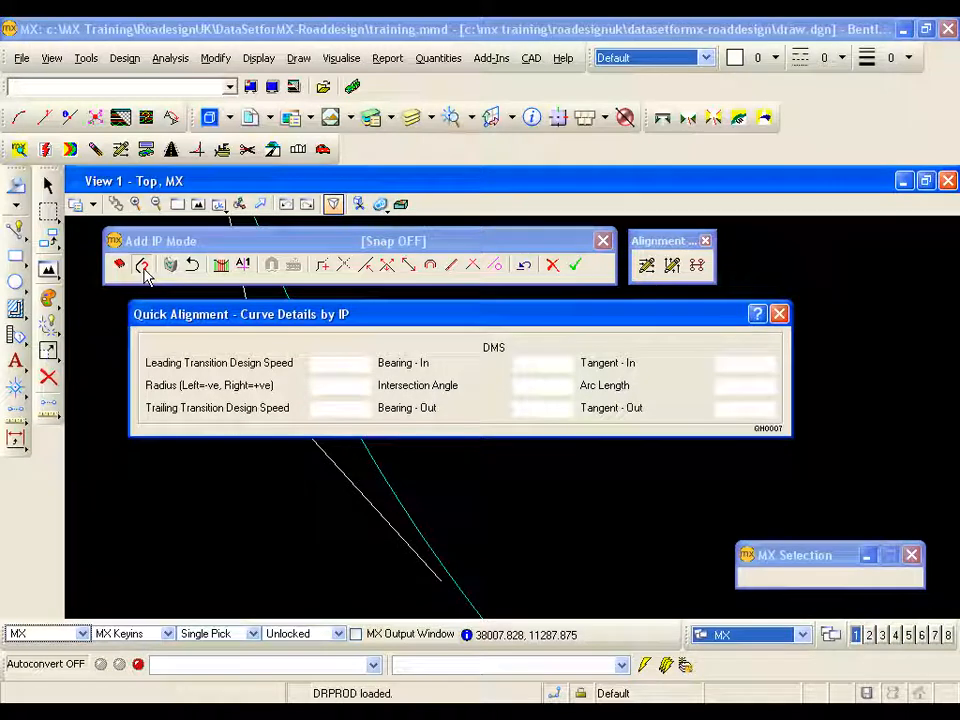
Examine the Quick Alignment curve details at the IPs along the alignment.
drag(293, 324, 318, 316)
drag(557, 310, 675, 231)
scroll(389, 464, down, 5)
middle_drag(389, 464, 445, 504)
scroll(398, 463, up, 3)
scroll(426, 471, down, 8)
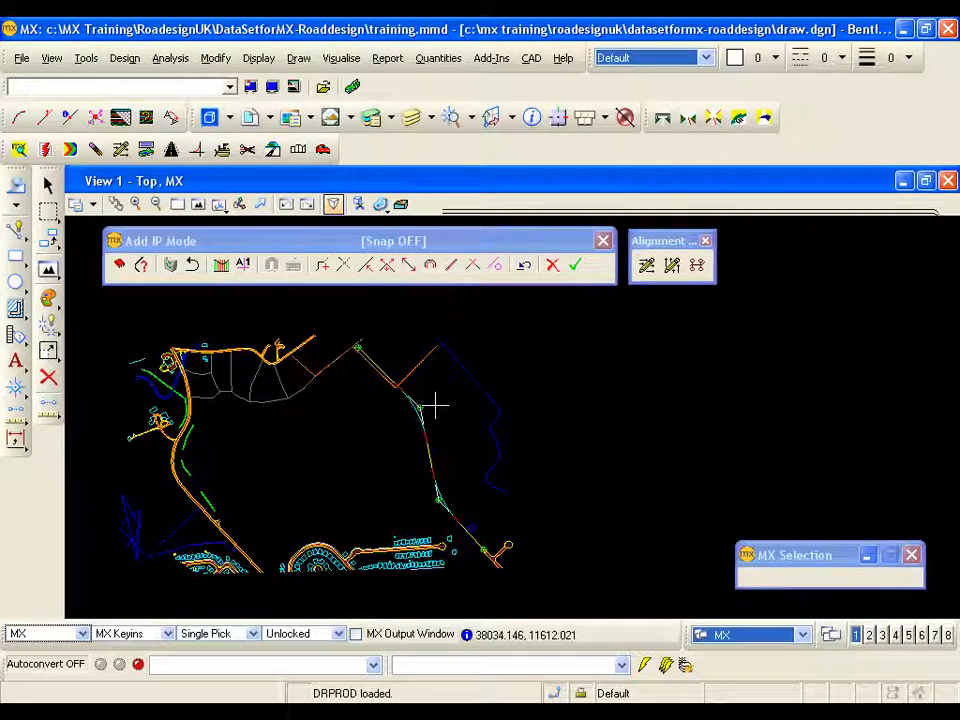
Clear the whole alignment and undo the clearing.
click(171, 266)
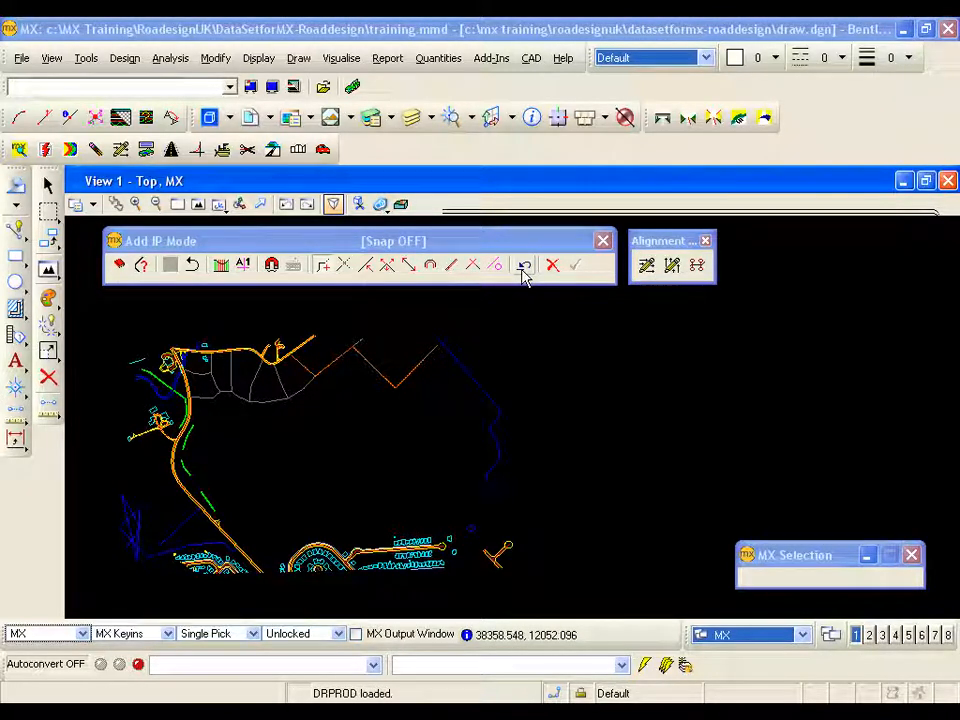
click(522, 270)
click(444, 423)
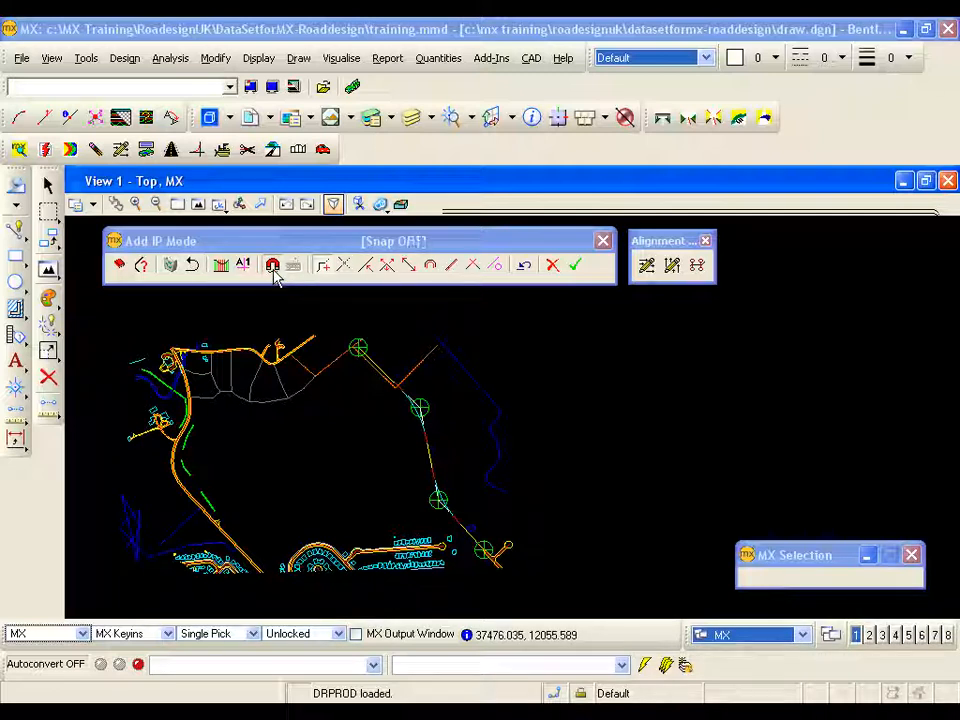
Try inserting an extra IP between the two northernmost IPs of the alignment, and undo the insertion.
click(370, 270)
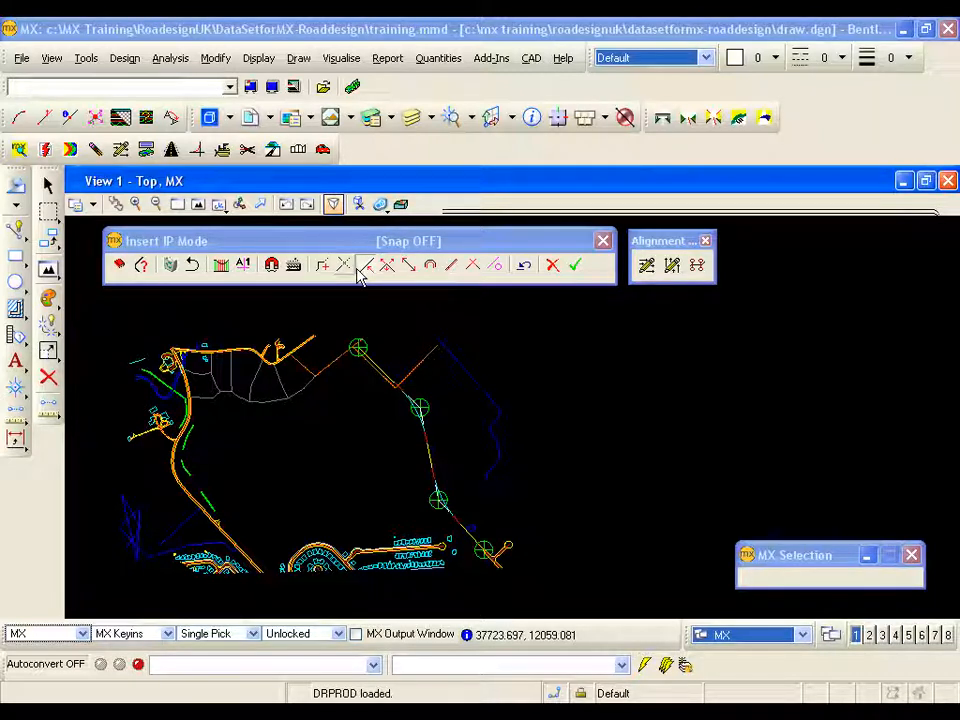
click(394, 366)
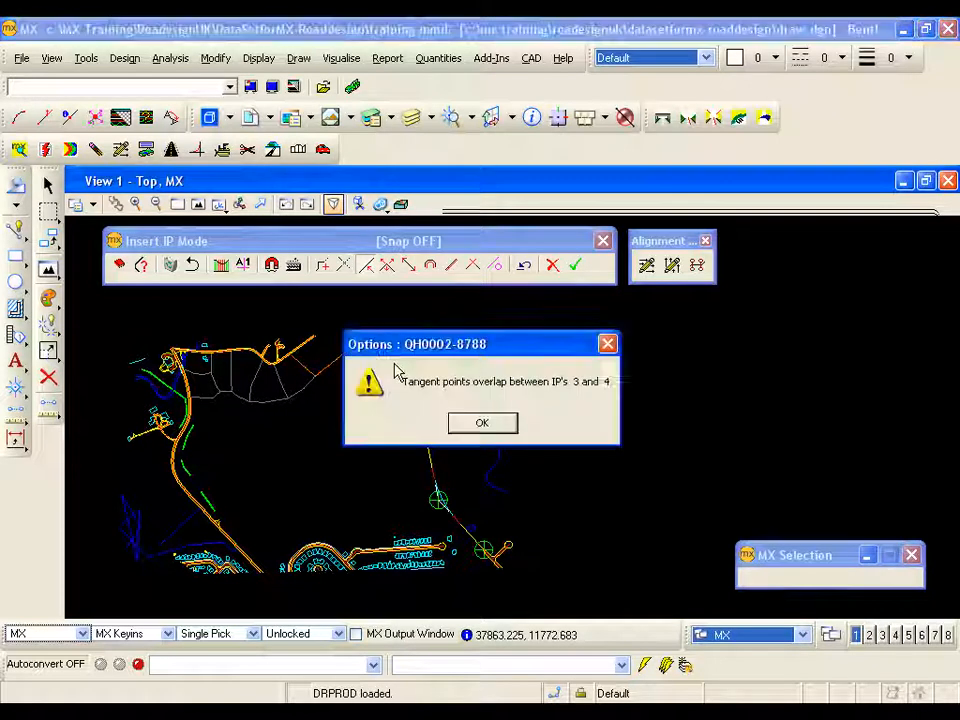
click(474, 428)
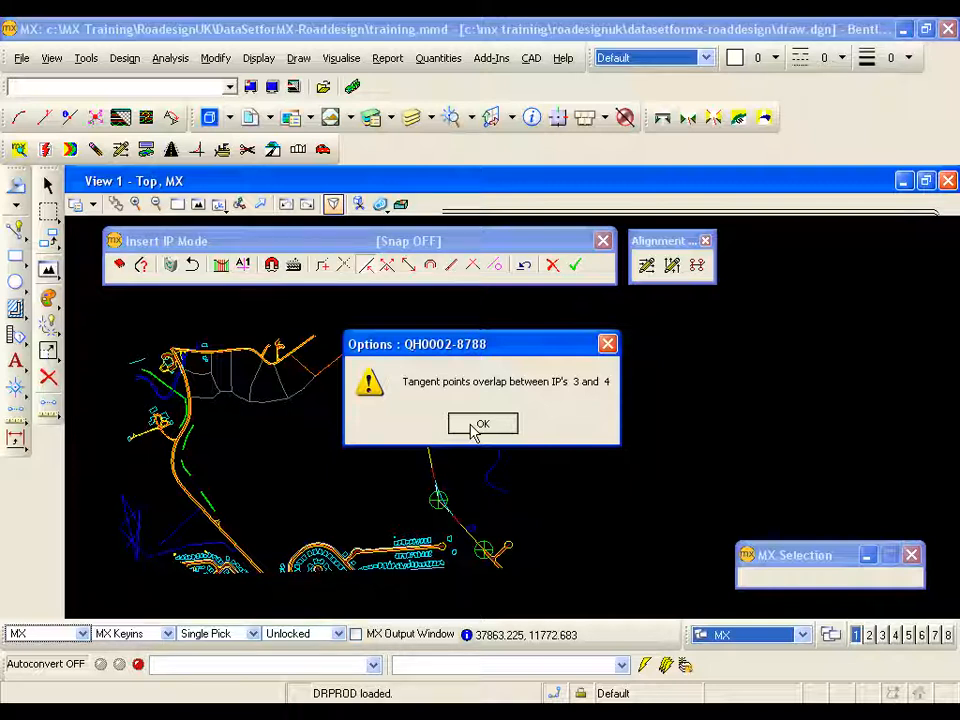
click(480, 424)
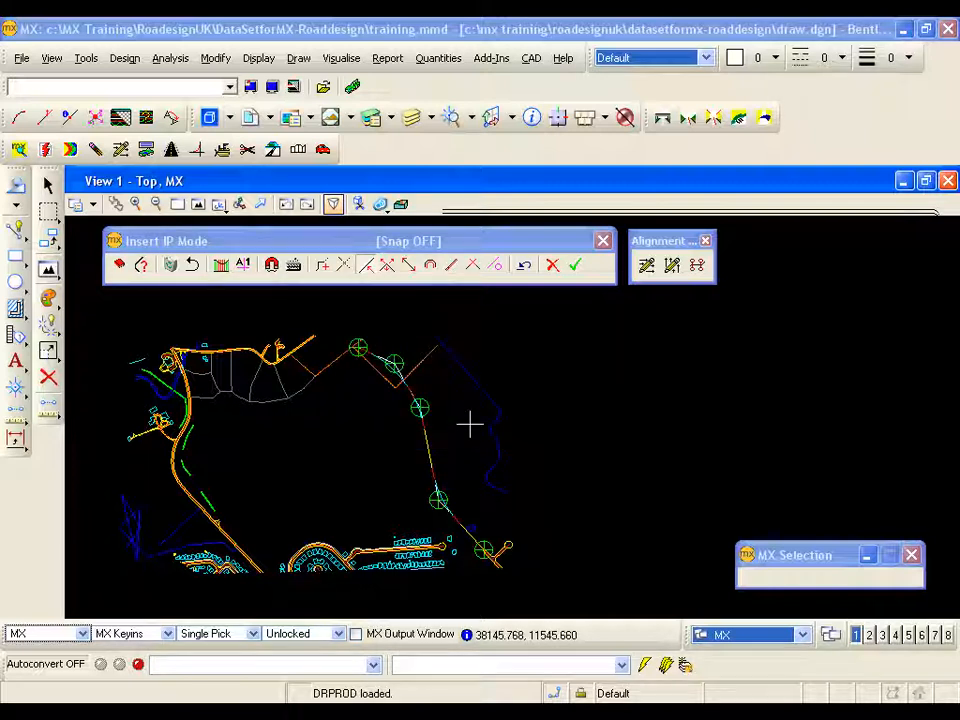
click(395, 366)
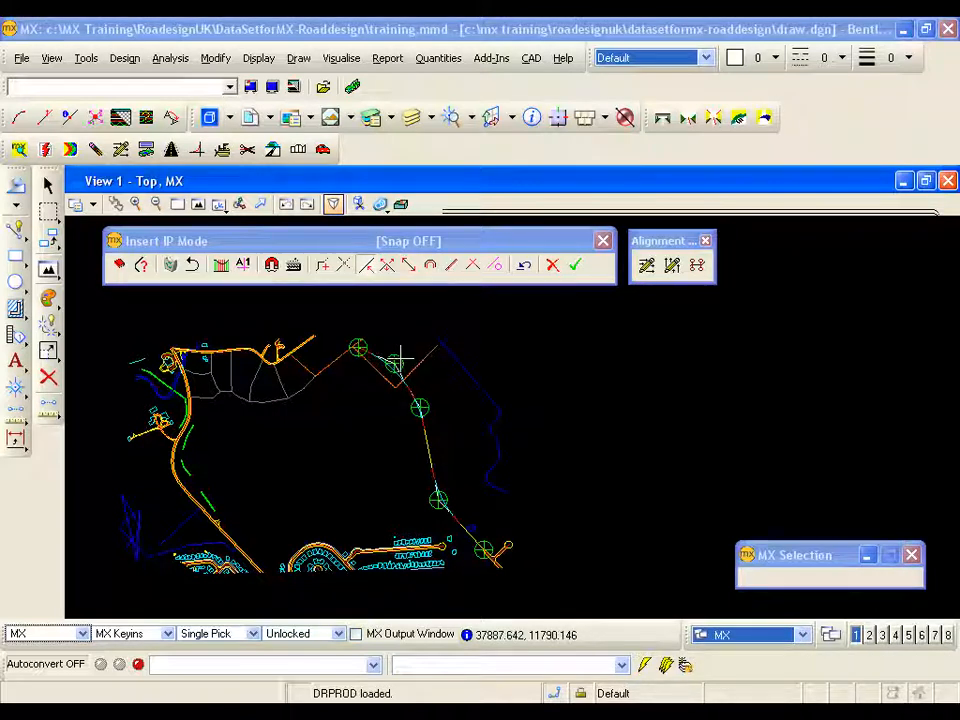
click(524, 267)
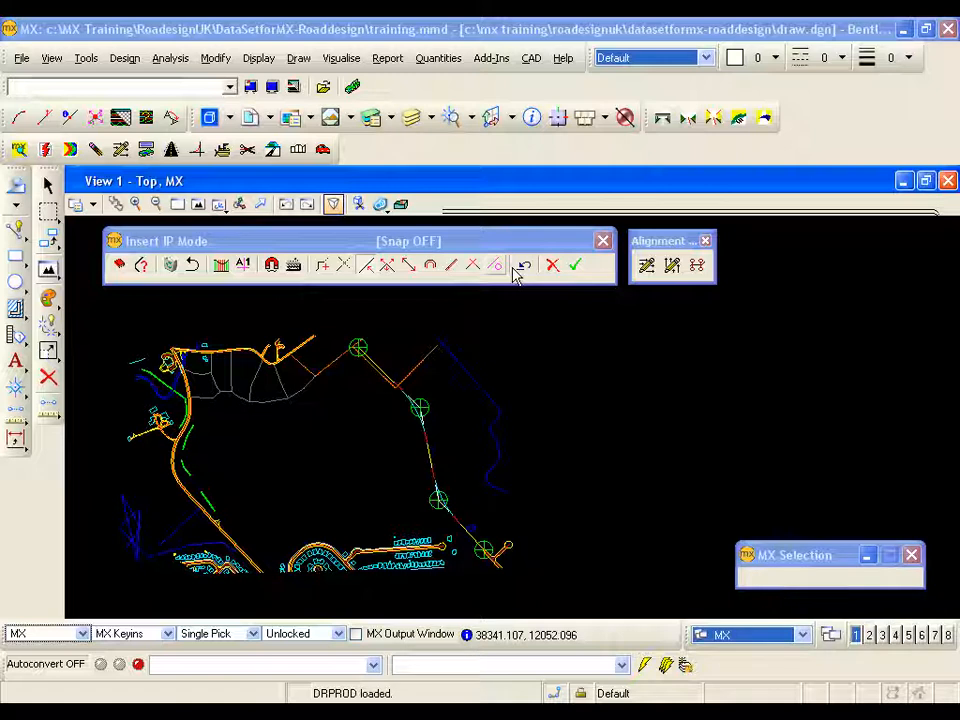
Try moving IP 3 a short distance north-east, and undo the move.
click(388, 268)
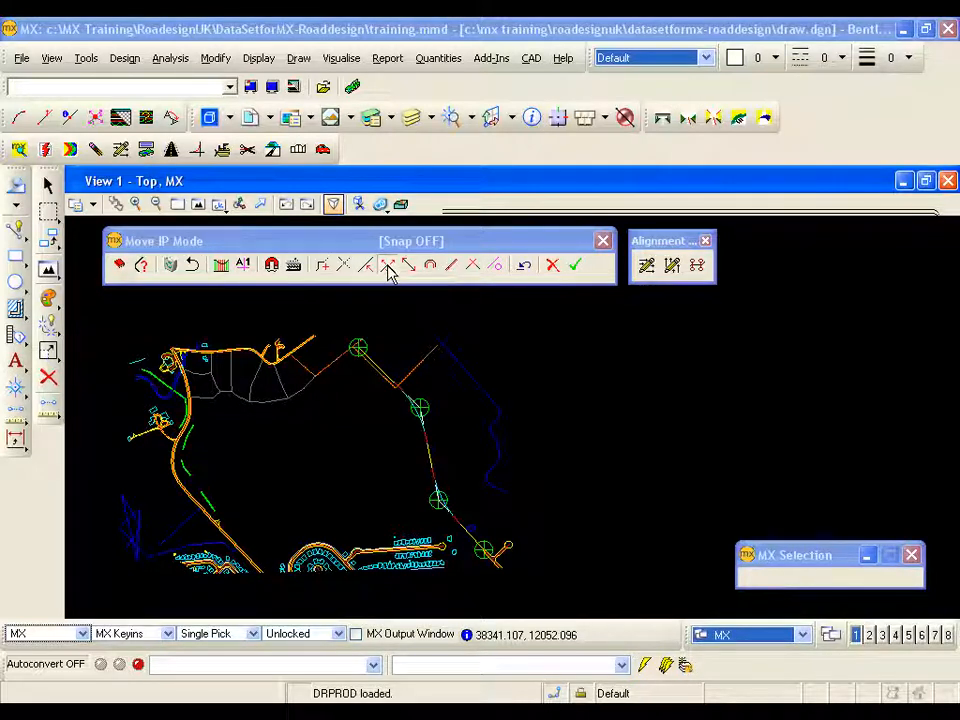
click(418, 407)
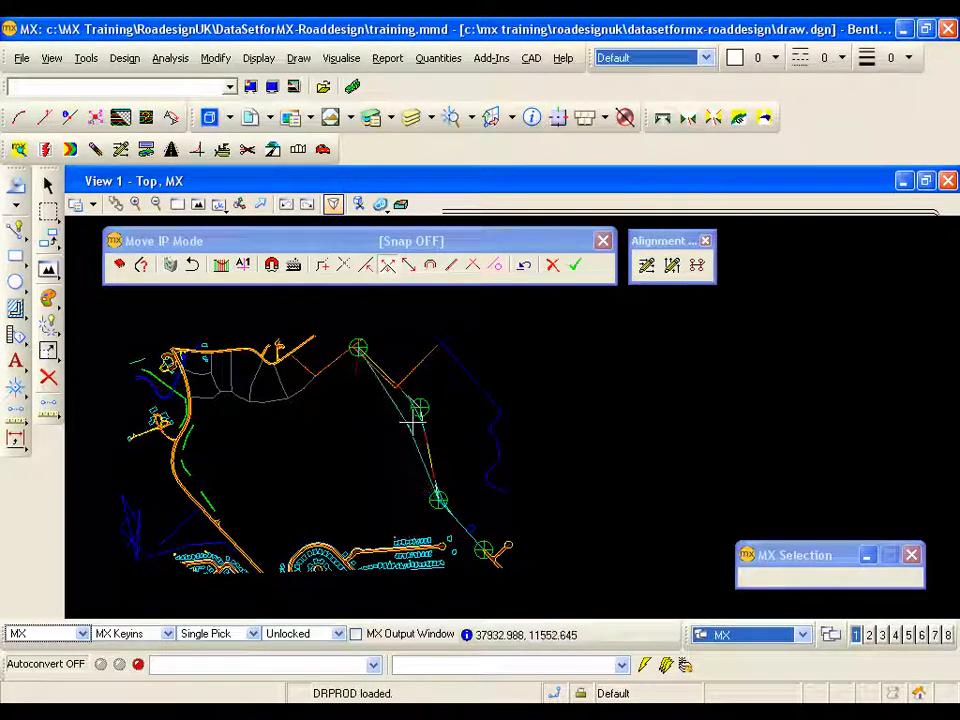
click(430, 397)
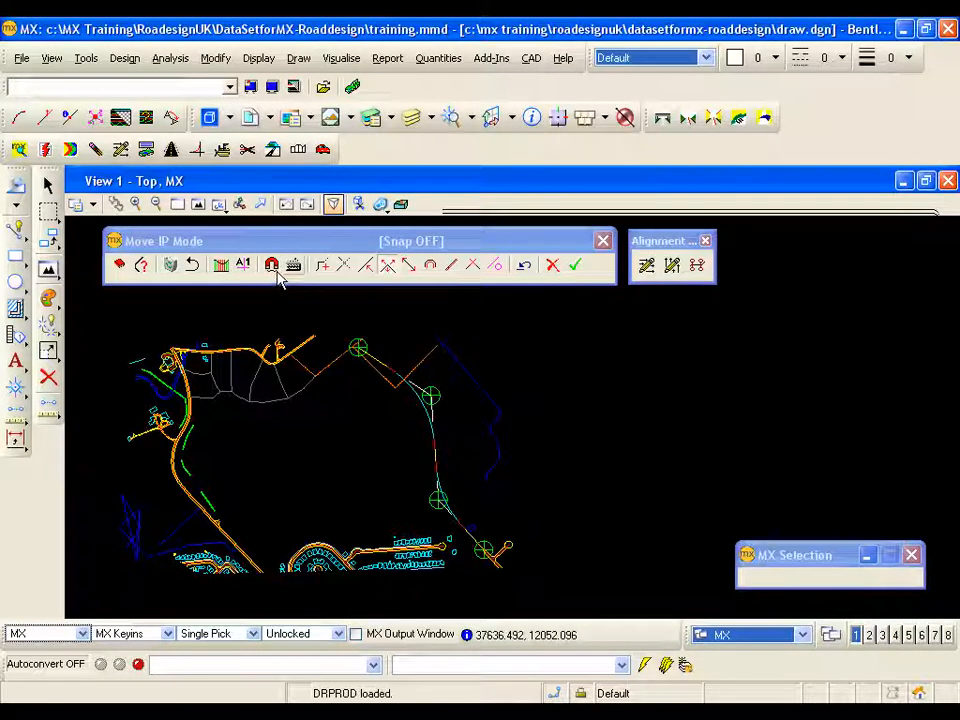
click(521, 266)
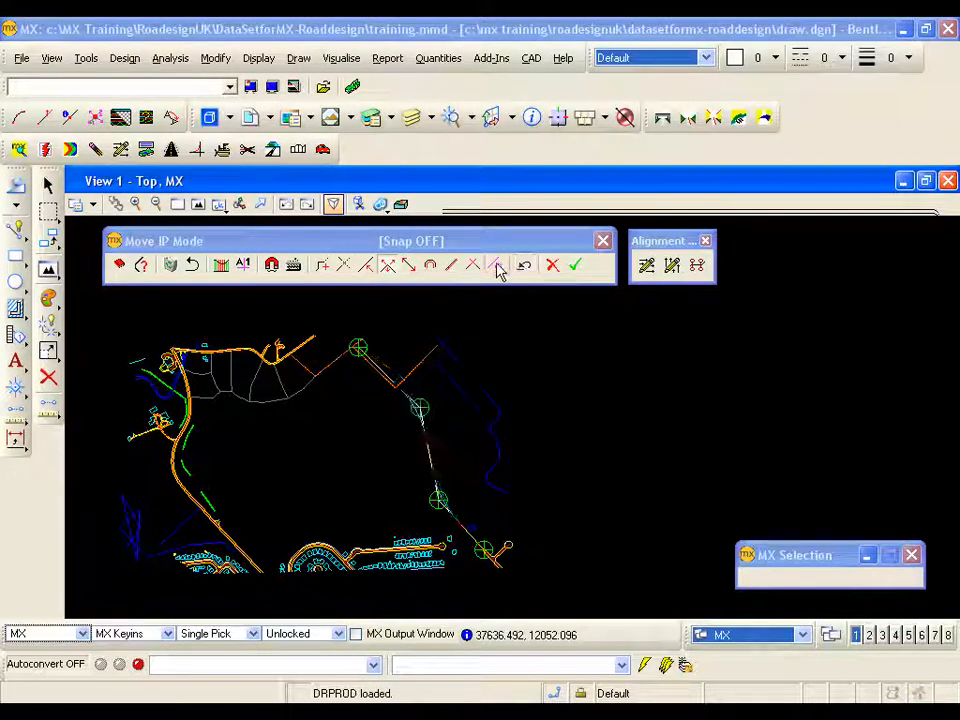
Try sliding IP 3 on bearing along each of its adjoining tangents, and undo the slides.
click(413, 264)
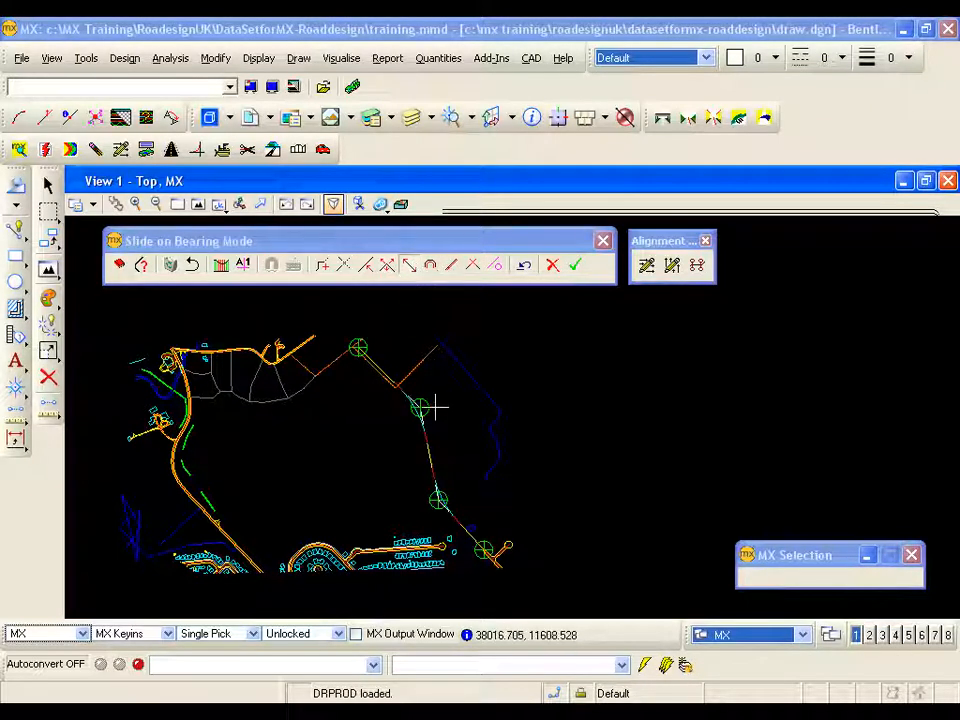
click(411, 393)
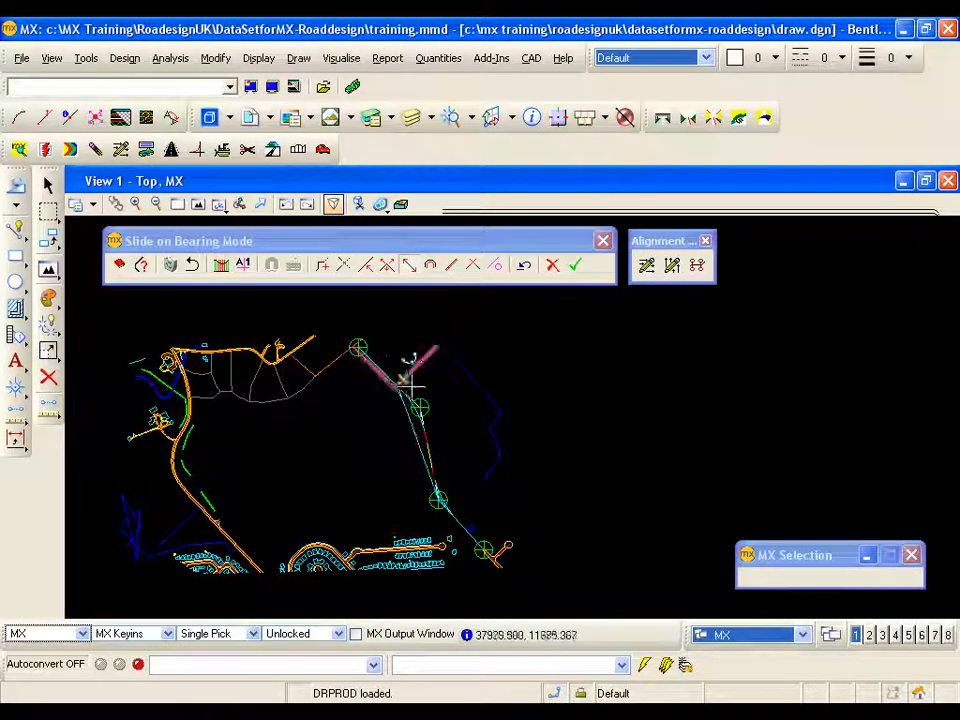
click(401, 385)
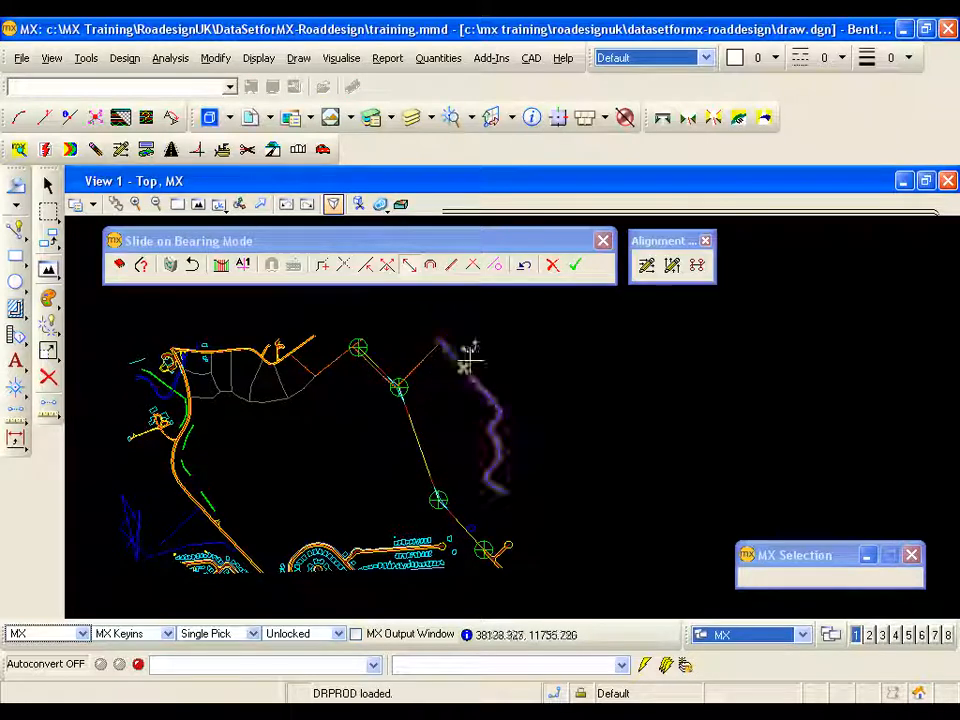
click(524, 266)
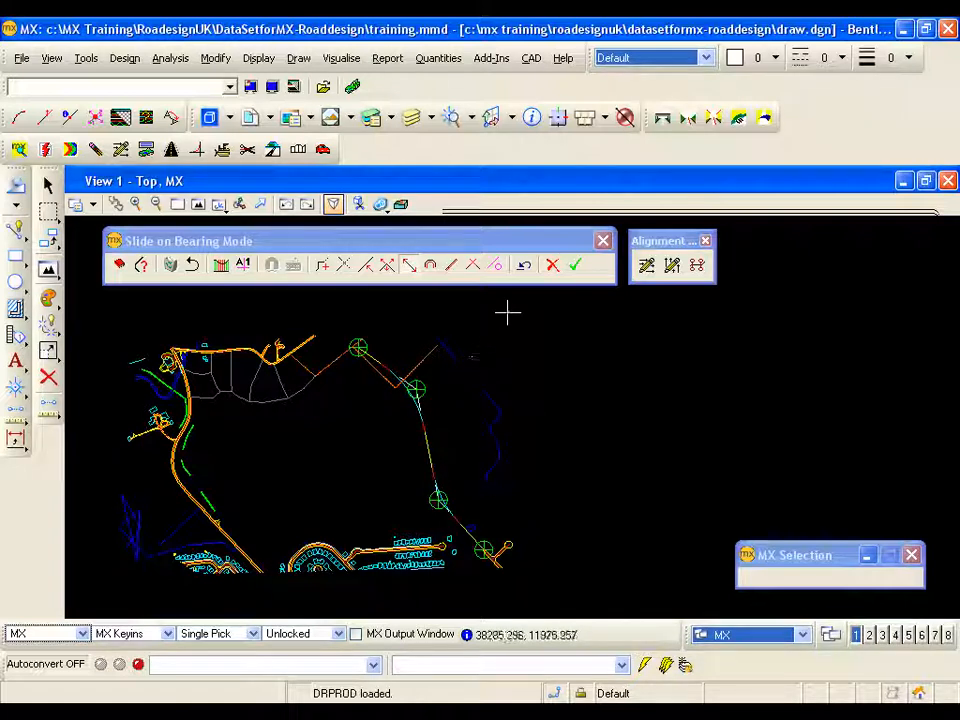
click(527, 270)
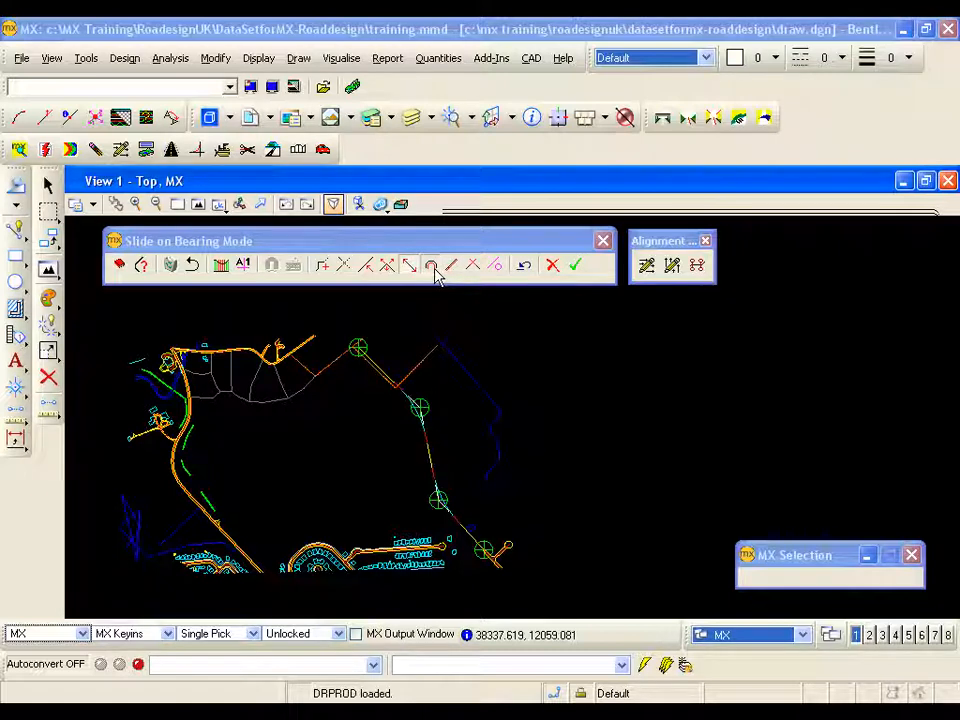
Try a radius of 200 for the curve at IP 3, and undo the radius change.
click(432, 267)
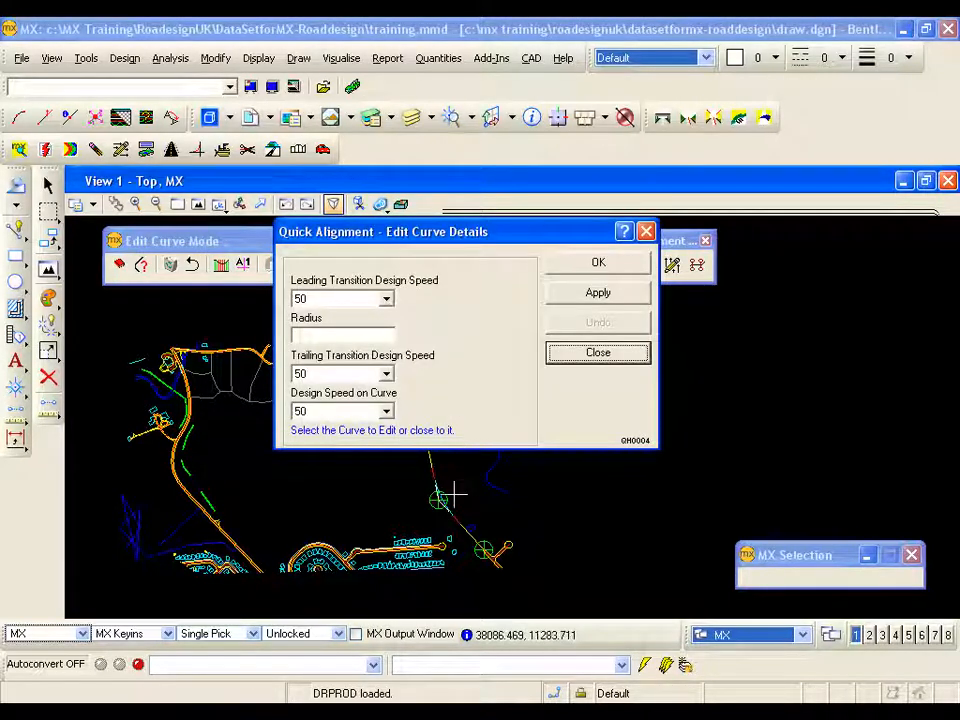
drag(430, 237, 597, 210)
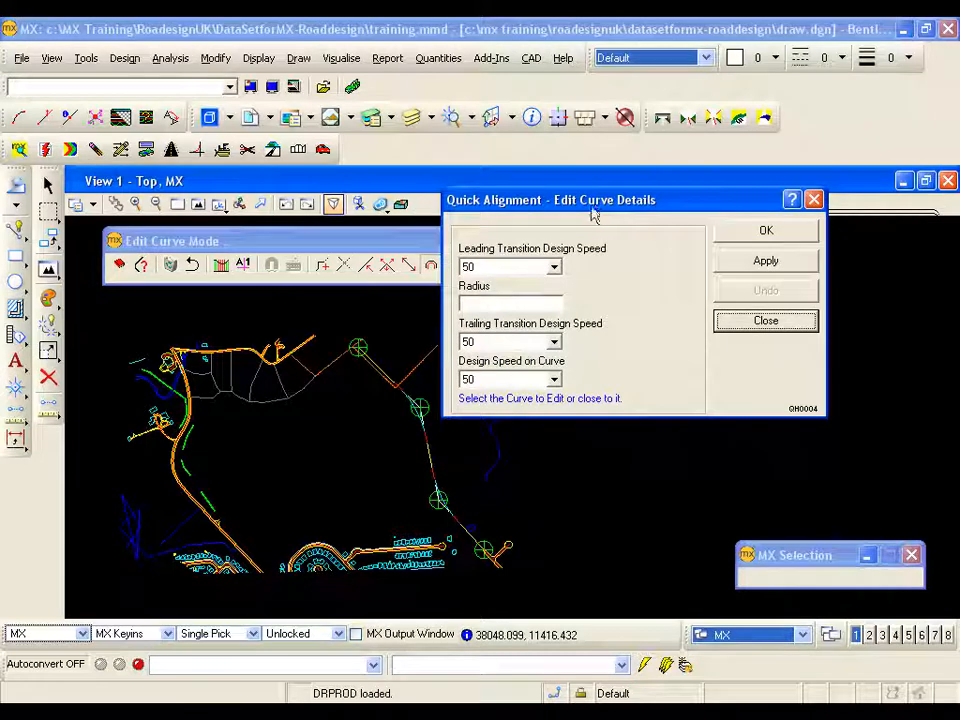
click(424, 390)
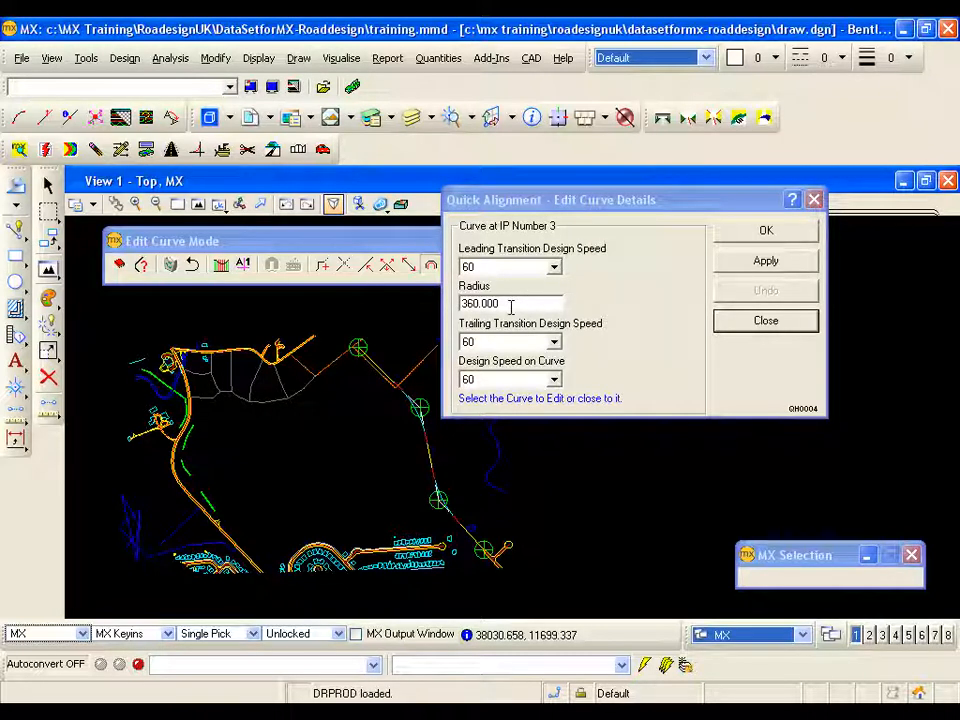
drag(510, 307, 454, 307)
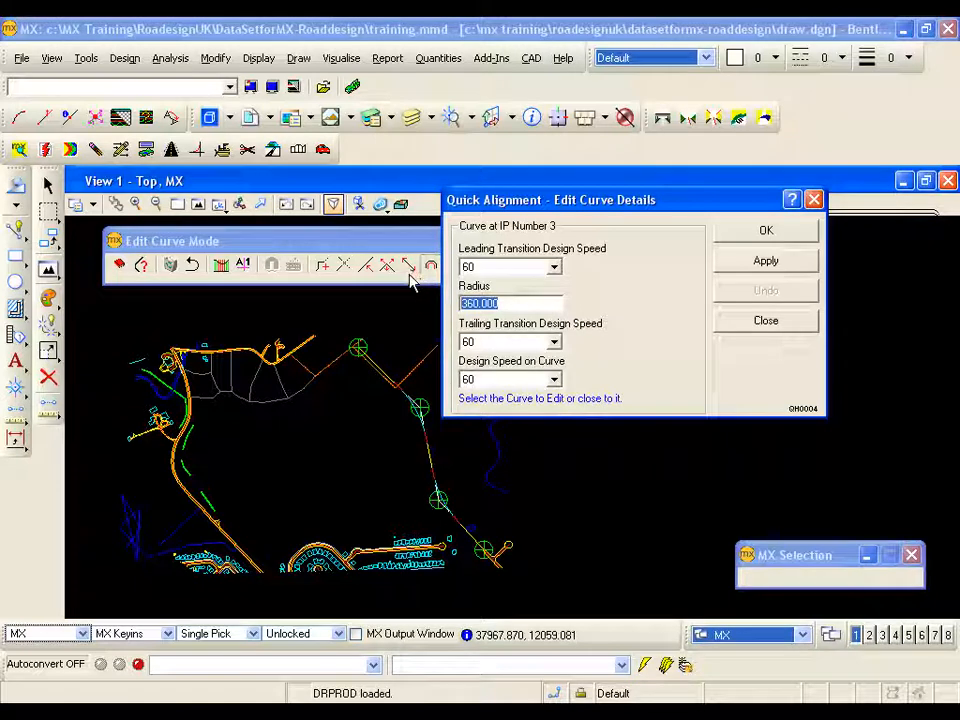
text(200)
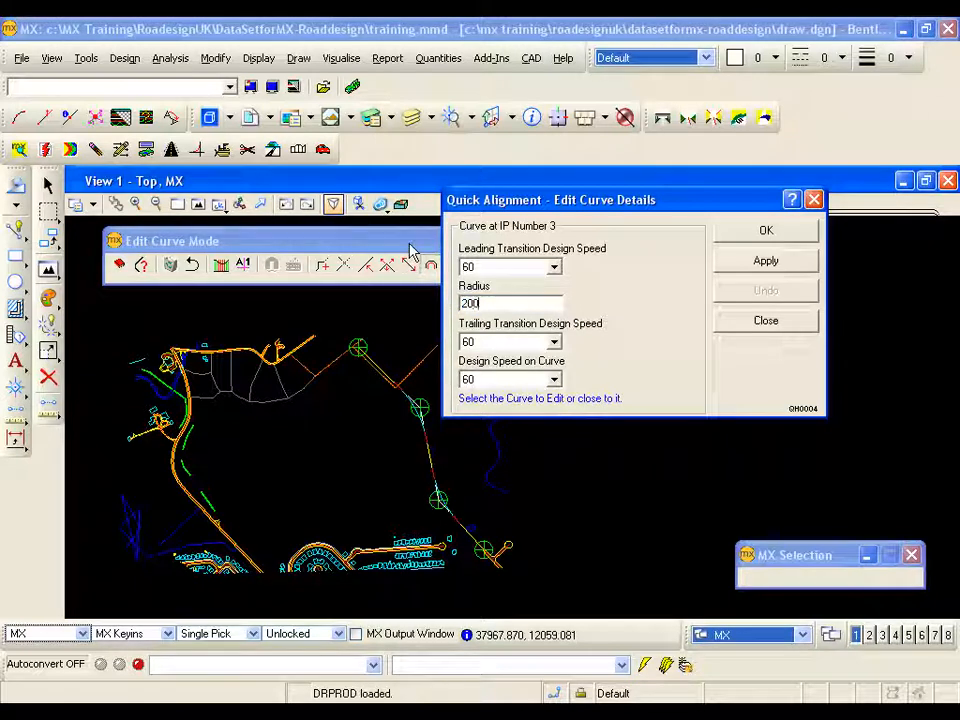
click(765, 261)
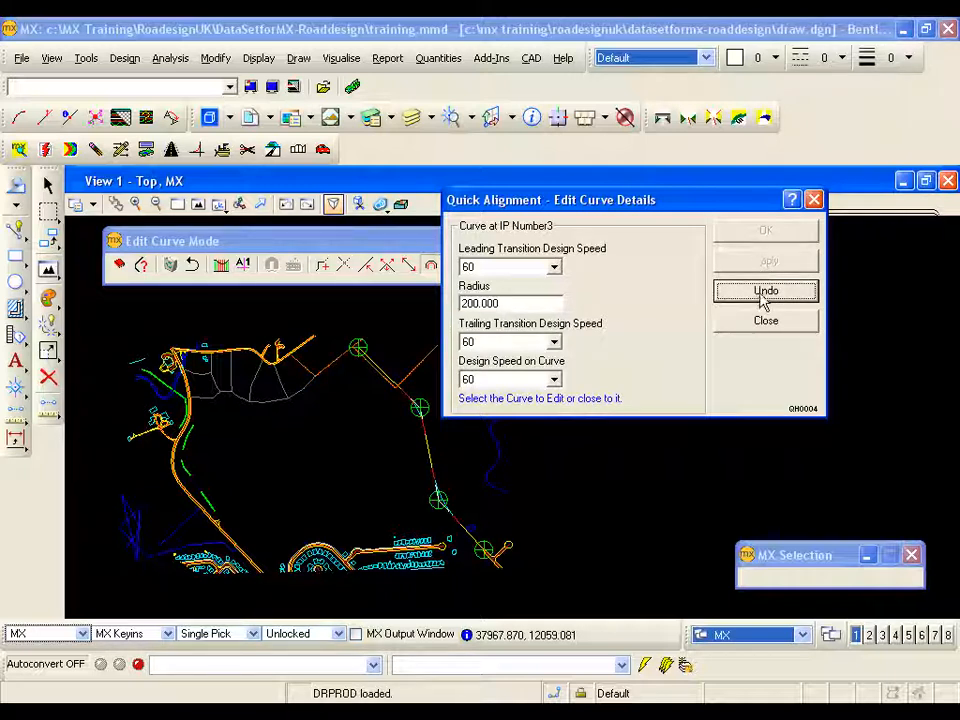
click(762, 296)
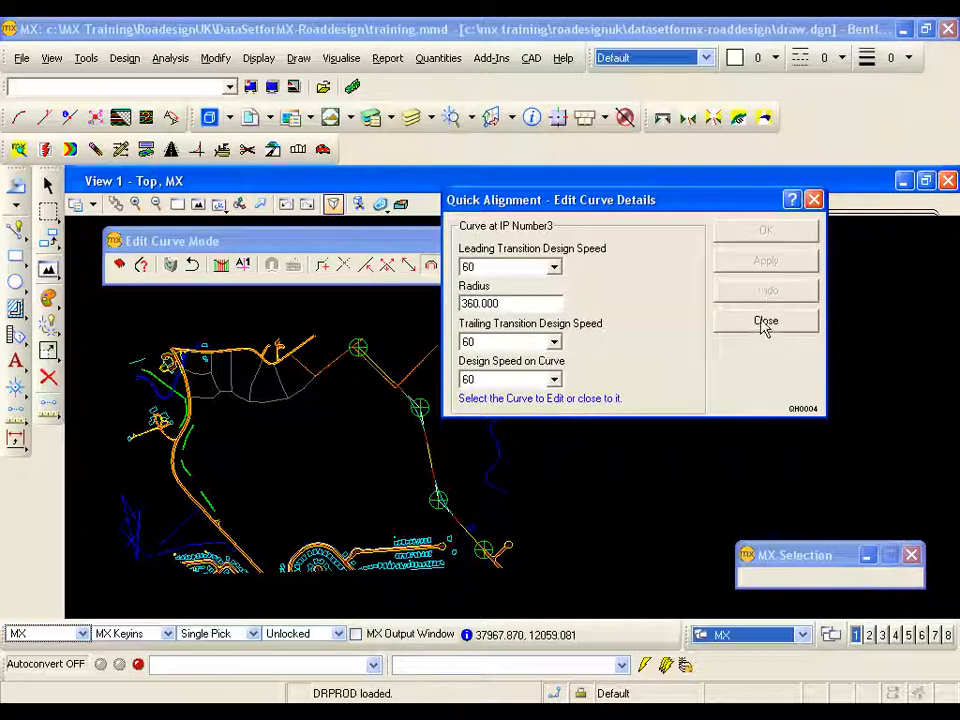
click(765, 322)
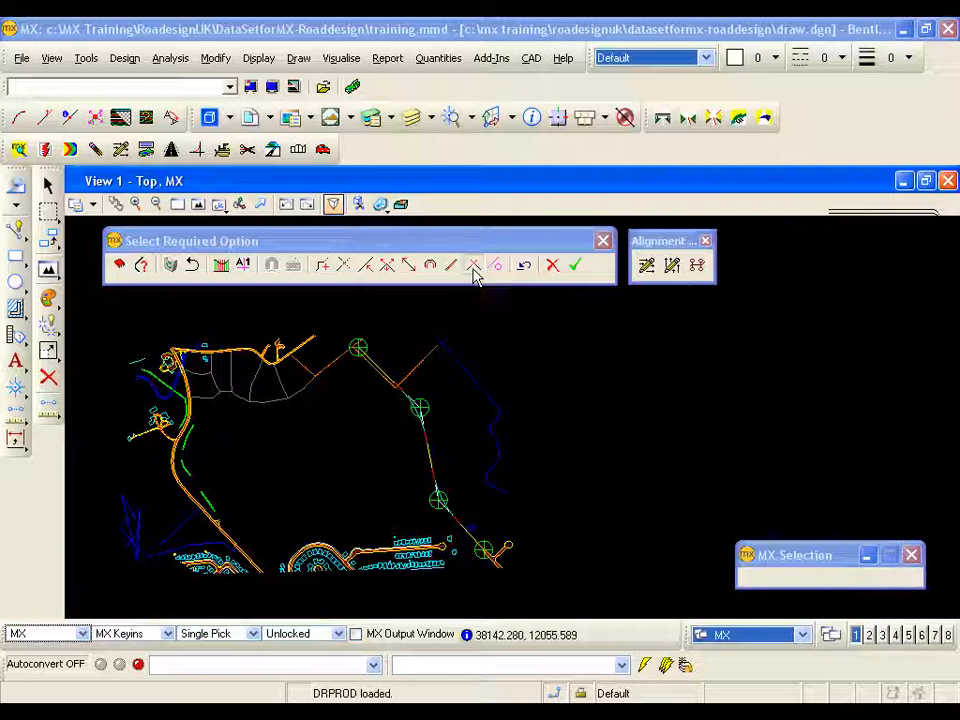
Try removing IP 3 from the alignment.
click(475, 266)
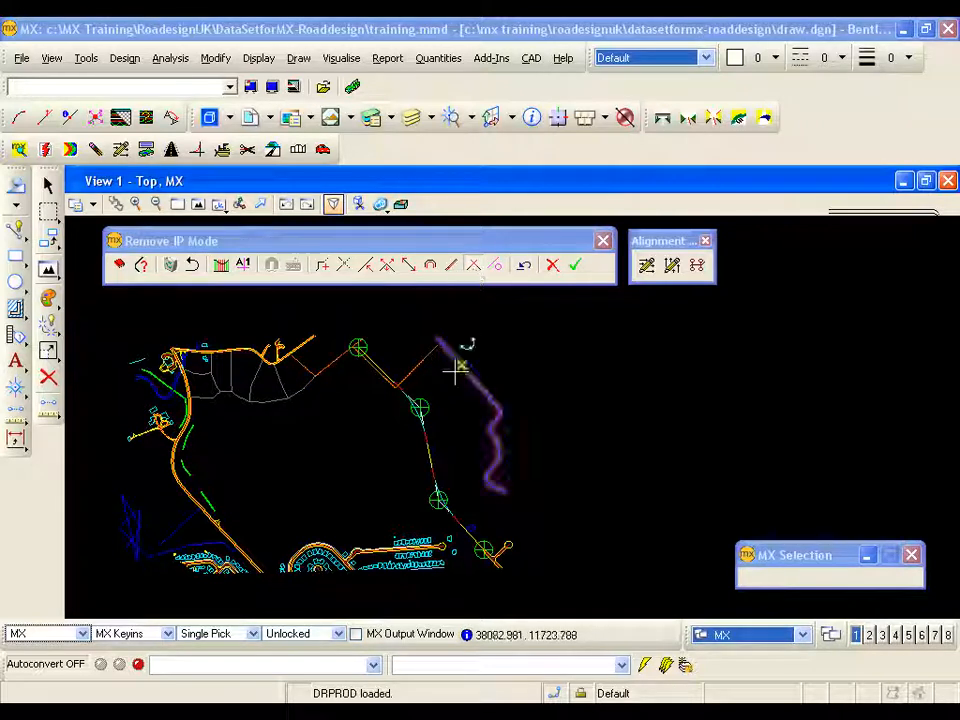
click(418, 405)
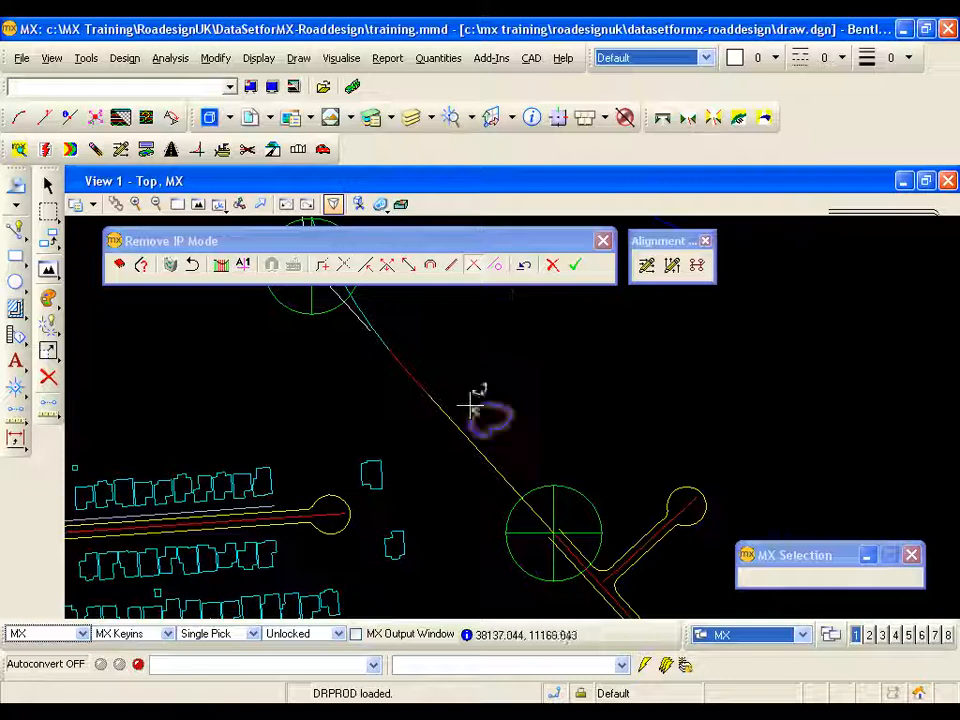
Measure the clearance with a clearance line from the isolated house west of the alignment to the road centreline.
click(499, 276)
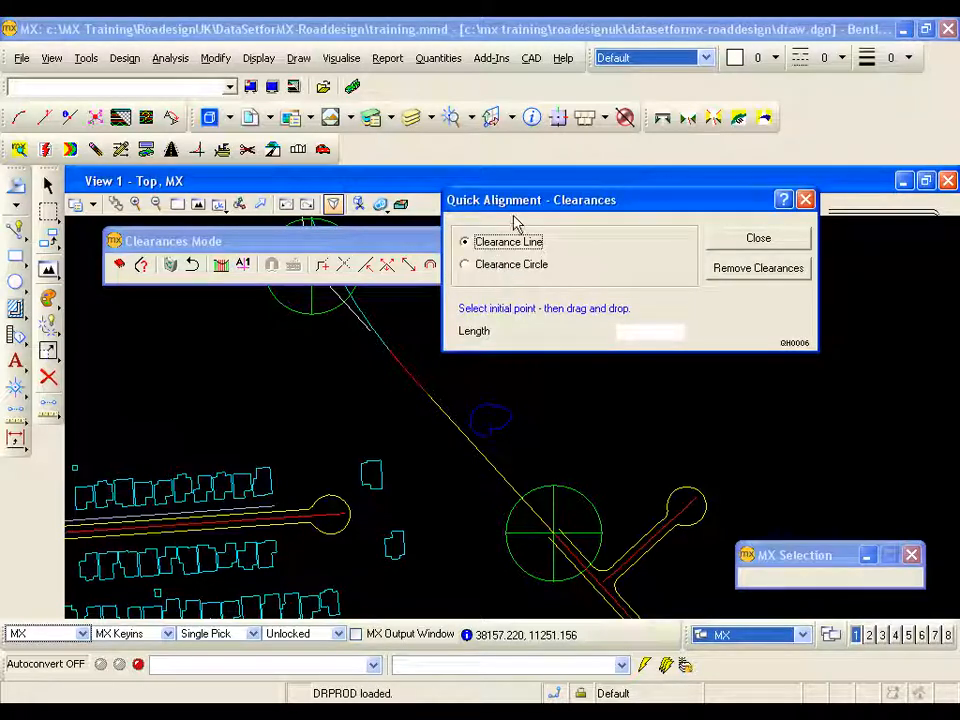
drag(570, 212, 654, 274)
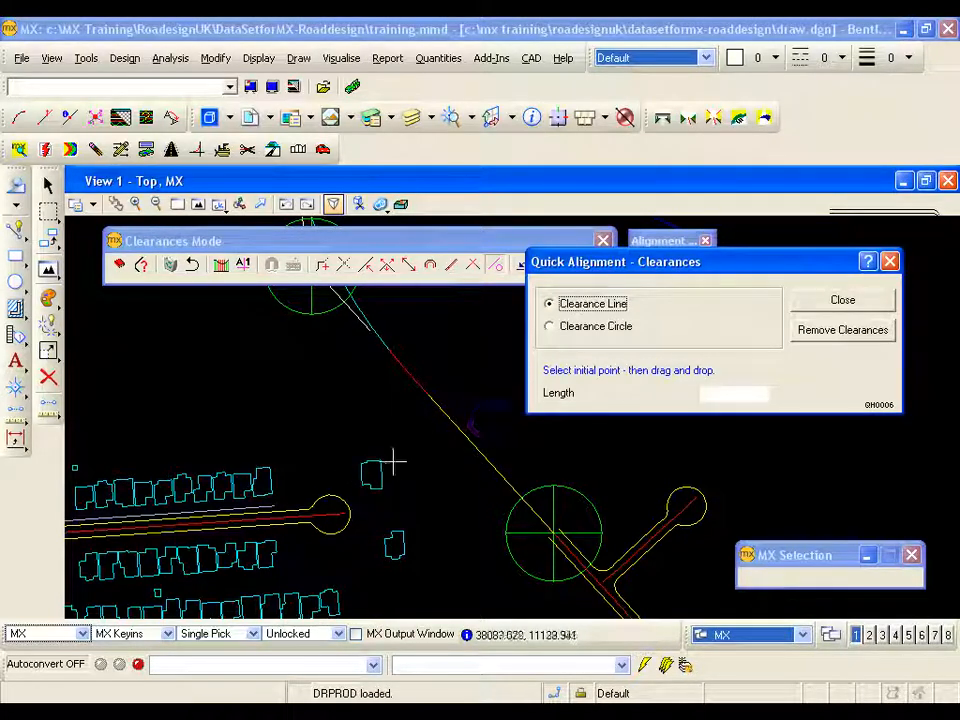
drag(381, 443, 433, 399)
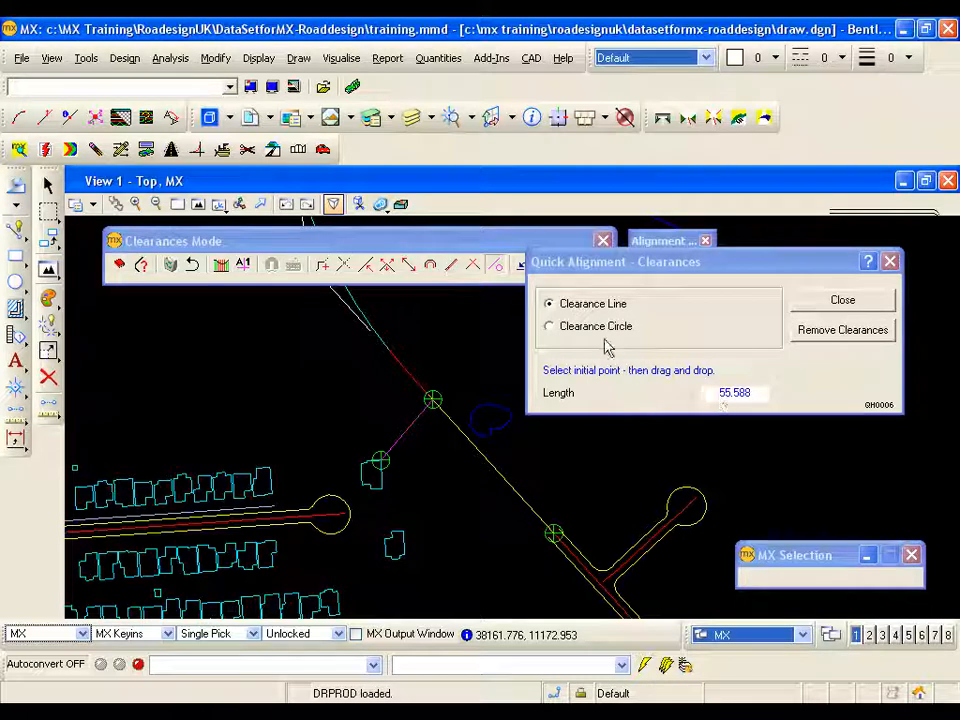
Draw a clearance circle of about 54.6 radius centred on the same house corner and examine where it meets the alignment.
click(551, 328)
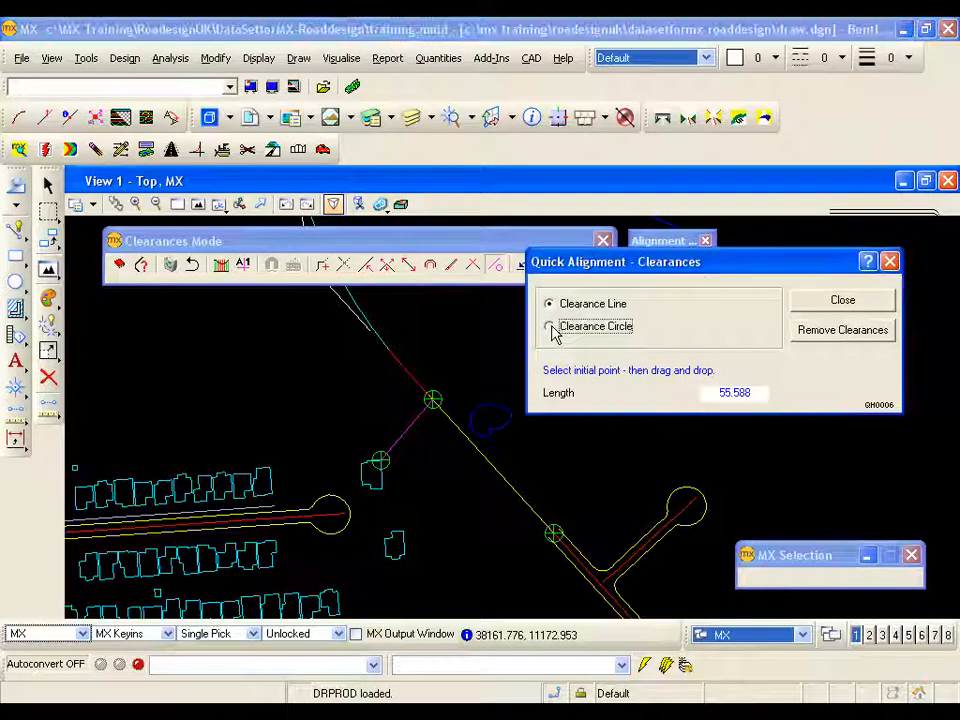
mouse_move(380, 460)
mouse_down()
mouse_move(392, 383)
mouse_move(369, 420)
mouse_move(386, 381)
mouse_up()
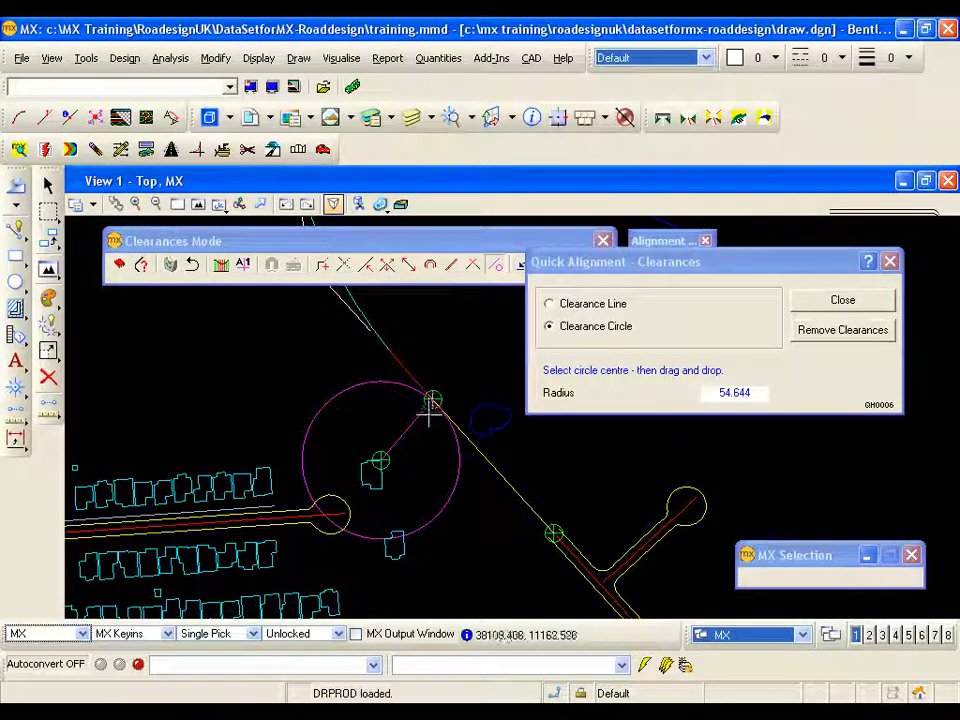
scroll(413, 440, up, 4)
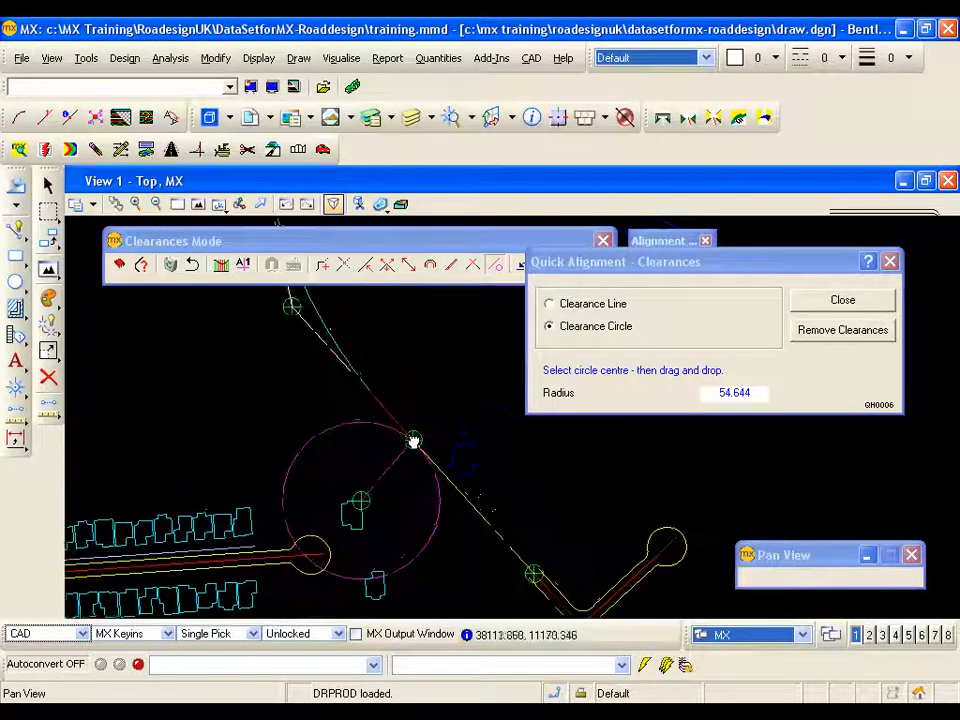
scroll(413, 440, up, 5)
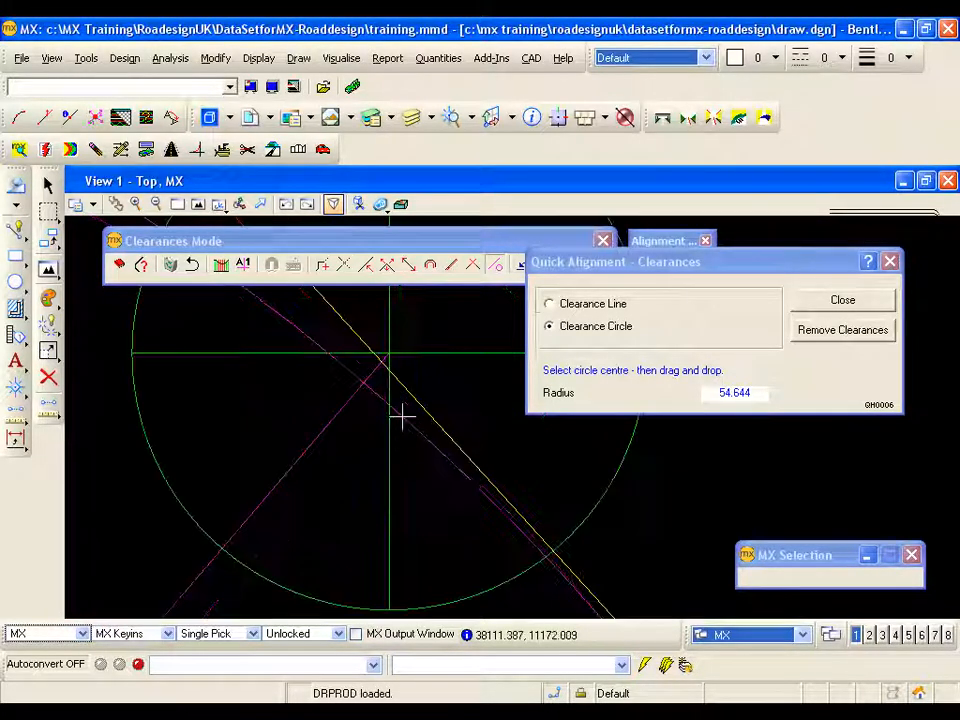
Remove the clearance circle and clearance line graphics from the alignment drawing and end the clearance check.
middle_drag(434, 504, 392, 403)
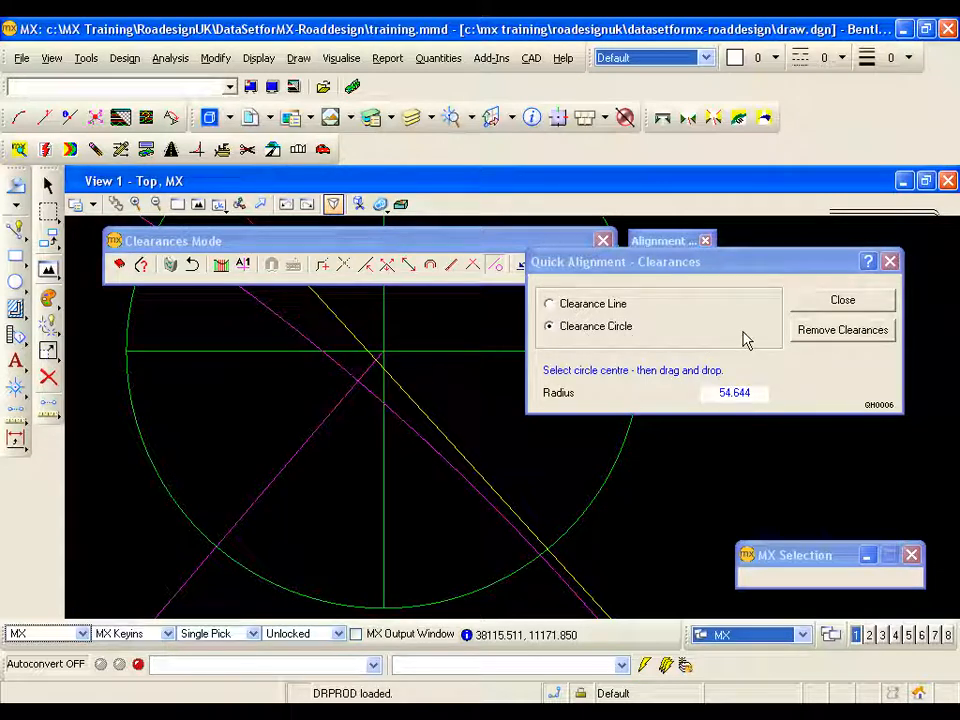
click(828, 338)
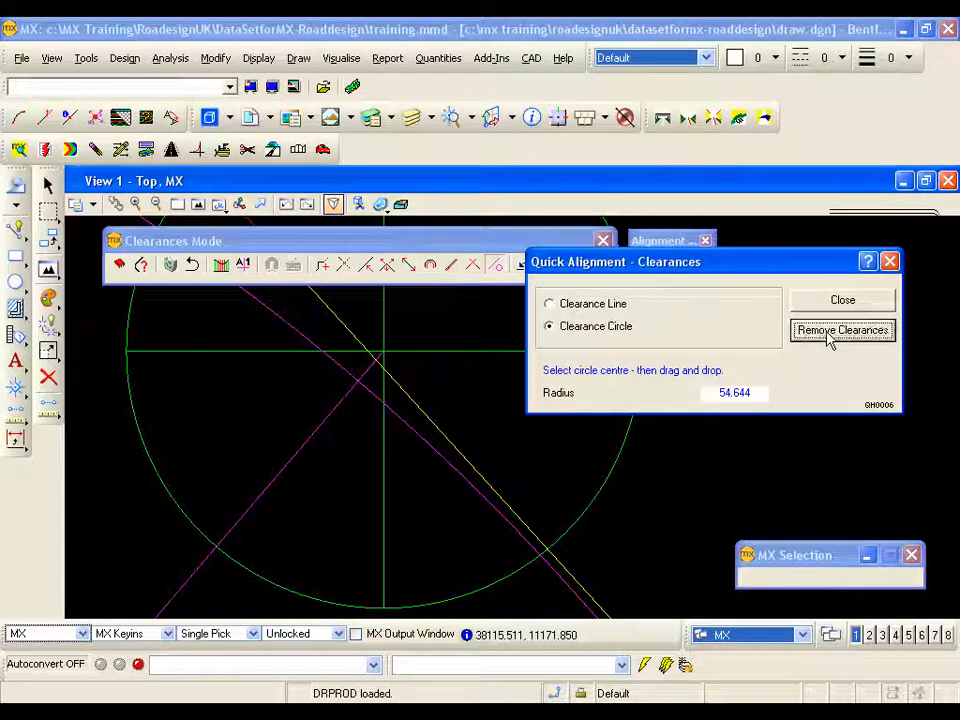
click(561, 304)
click(827, 338)
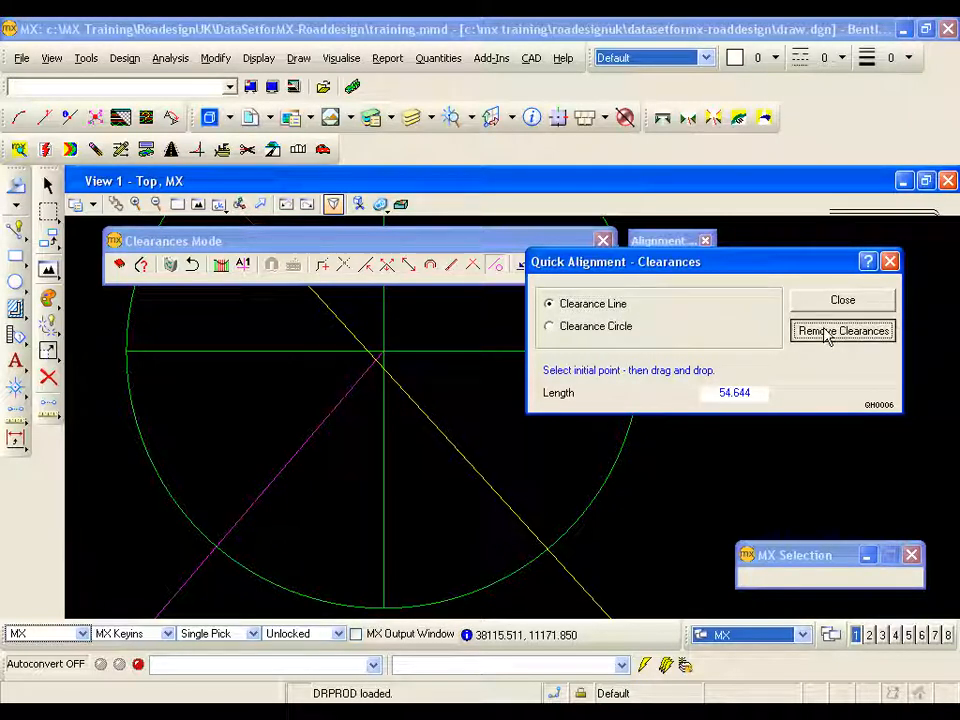
click(824, 303)
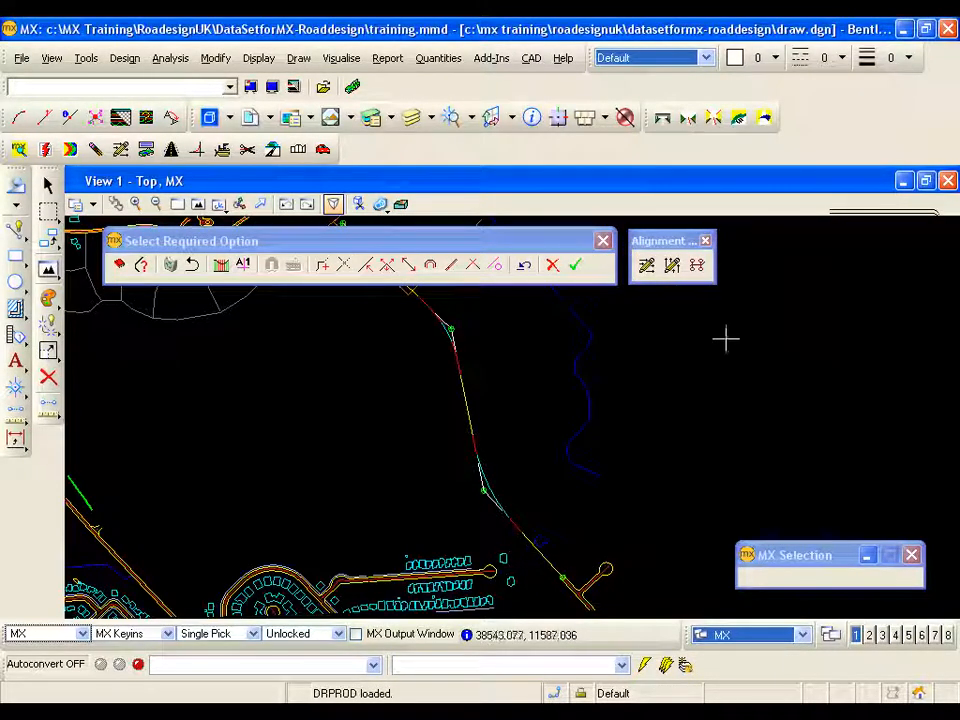
Finish and save the alignment with a start chainage of 0.000 and a chainage interval of 10.000.
click(575, 271)
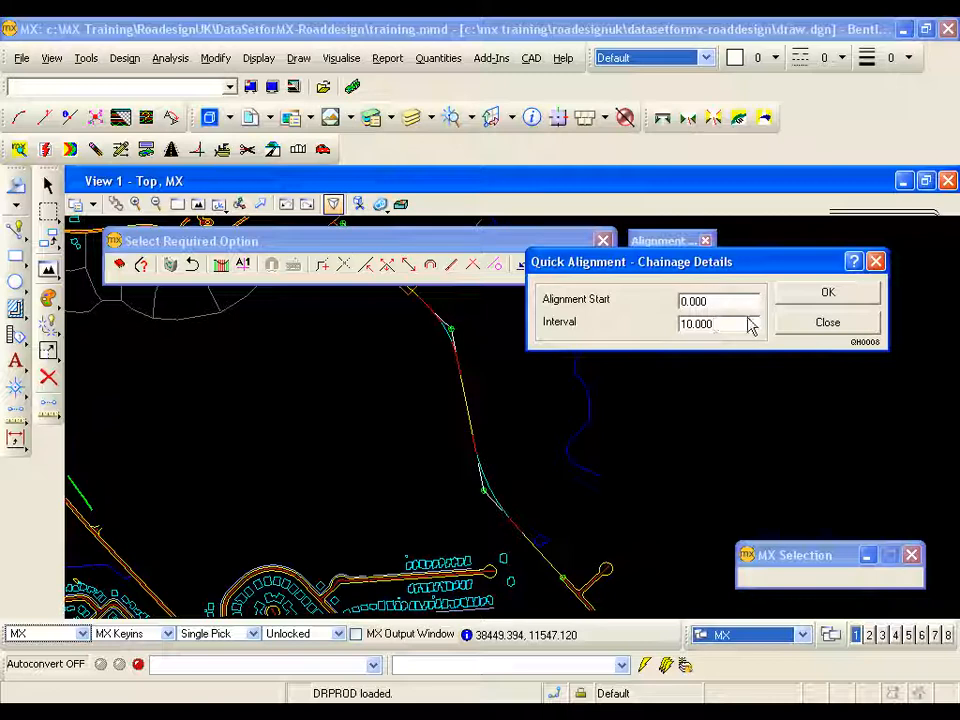
click(811, 296)
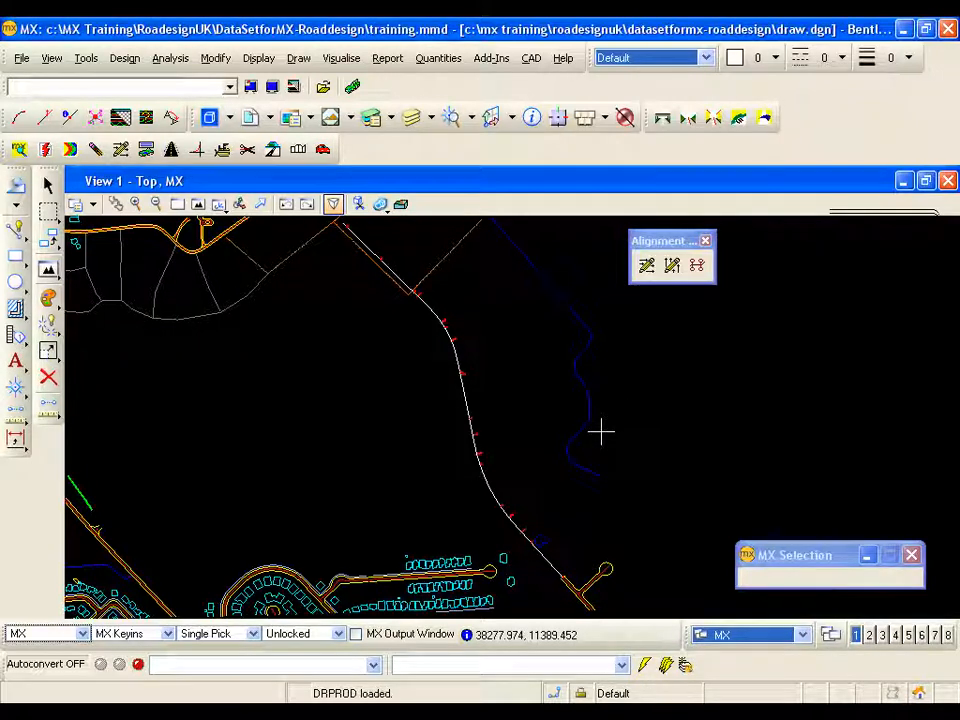
Examine the chainage, radius and transition annotations along the southern part of the finished alignment, and fit the whole drawing in view.
scroll(601, 432, up, 5)
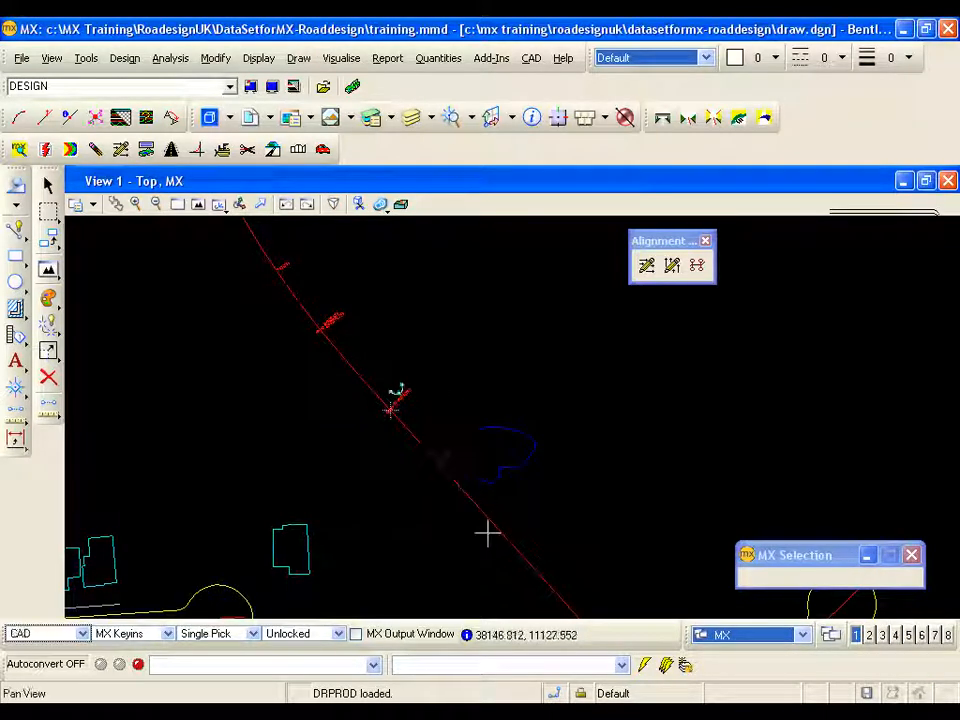
middle_drag(489, 531, 345, 394)
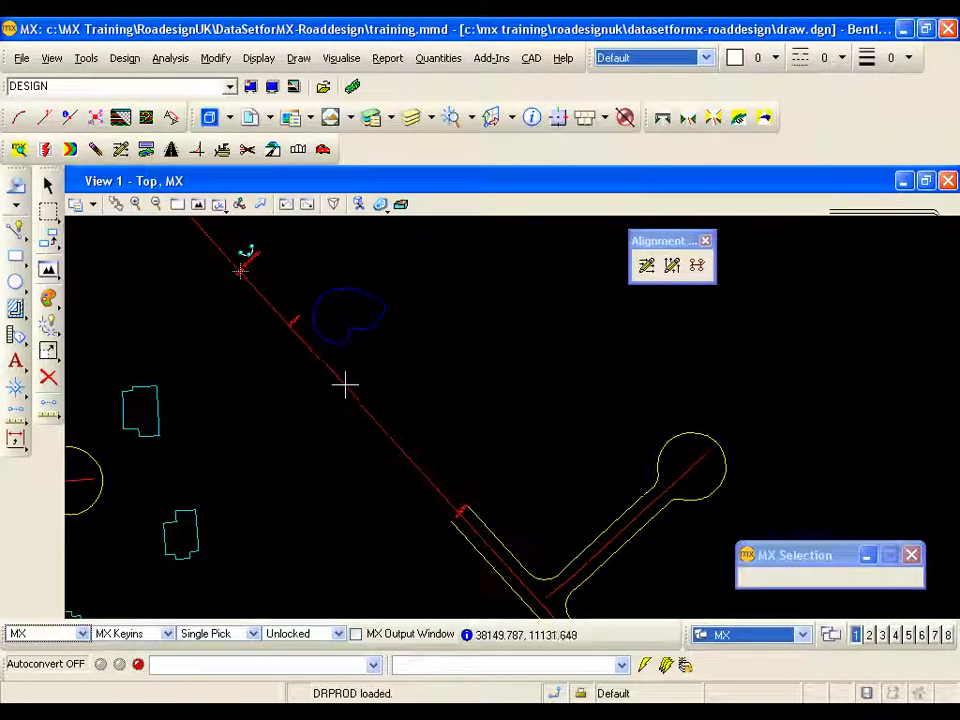
scroll(345, 390, up, 2)
scroll(343, 385, up, 1)
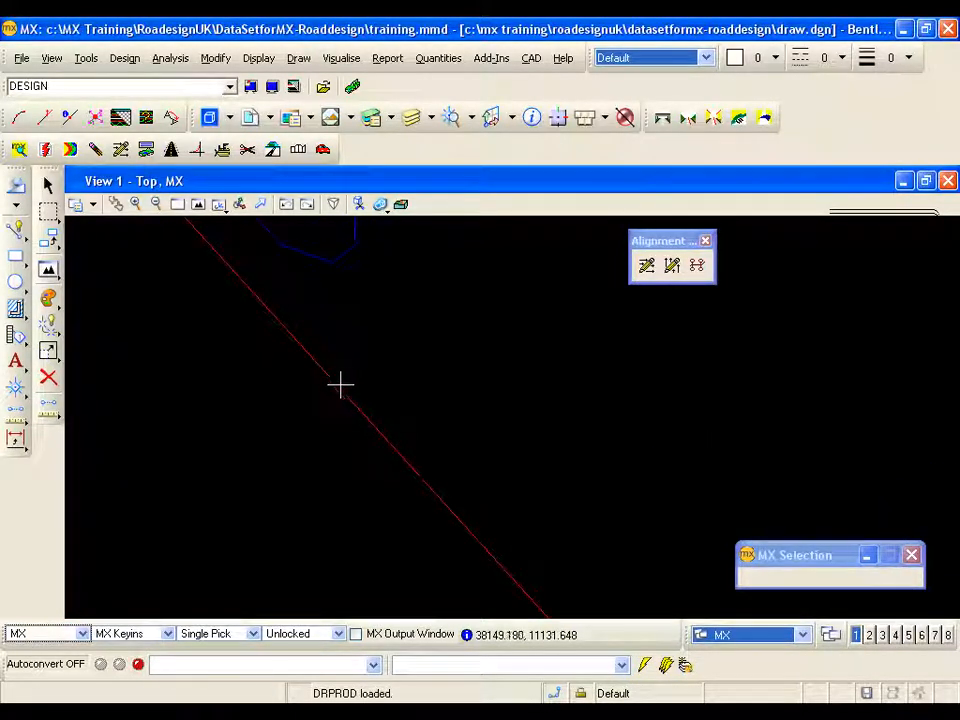
middle_drag(227, 265, 392, 471)
scroll(392, 467, up, 1)
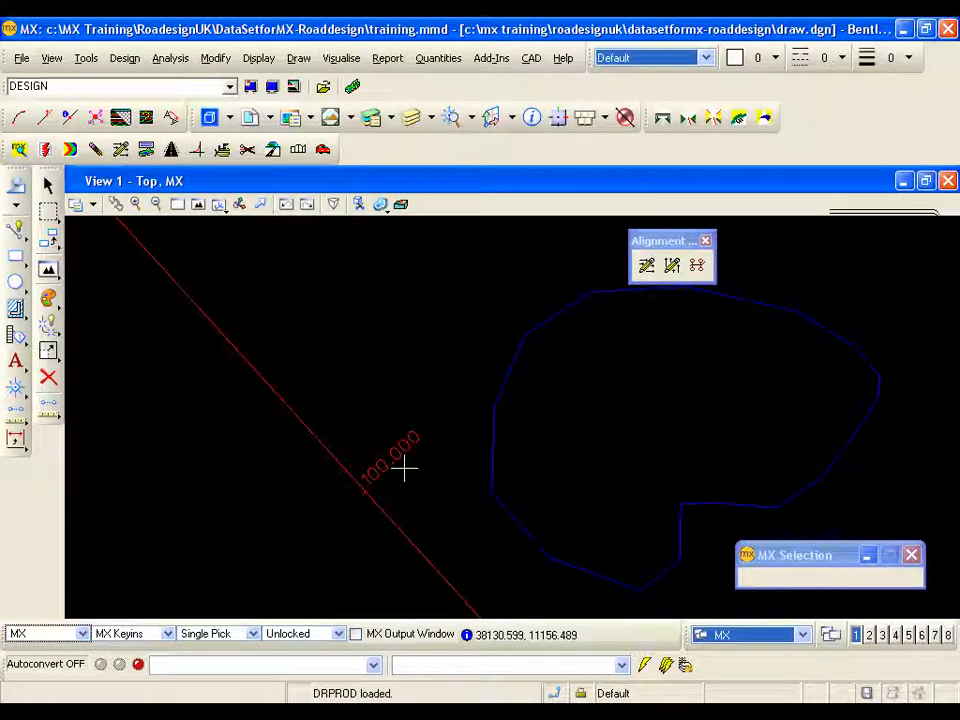
middle_drag(296, 371, 413, 493)
scroll(321, 394, up, 1)
middle_drag(363, 449, 413, 421)
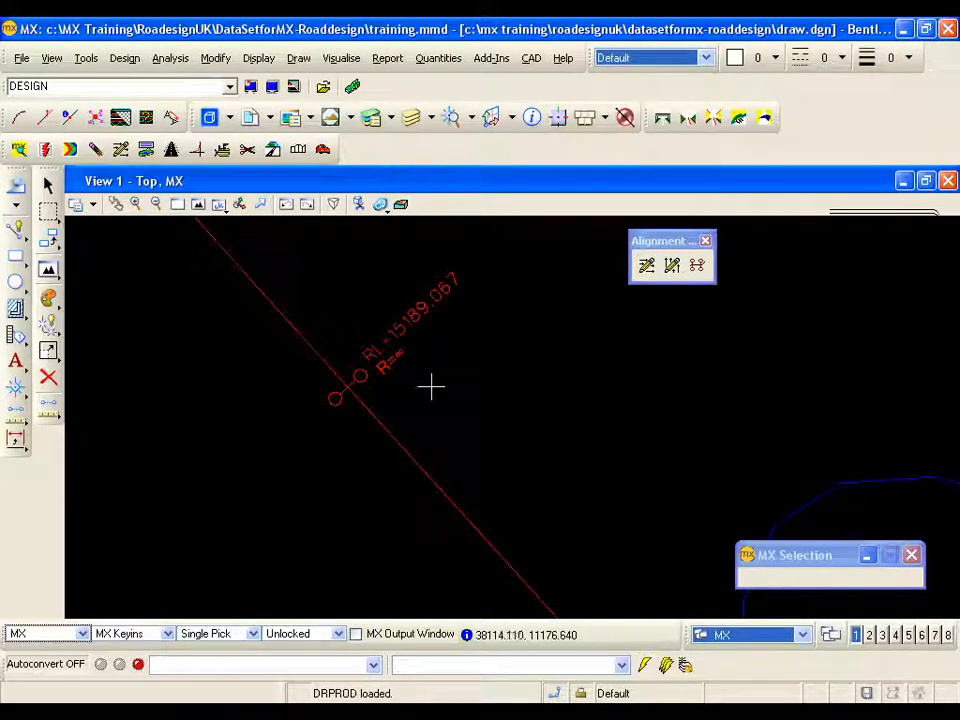
scroll(431, 387, down, 2)
middle_drag(304, 283, 381, 436)
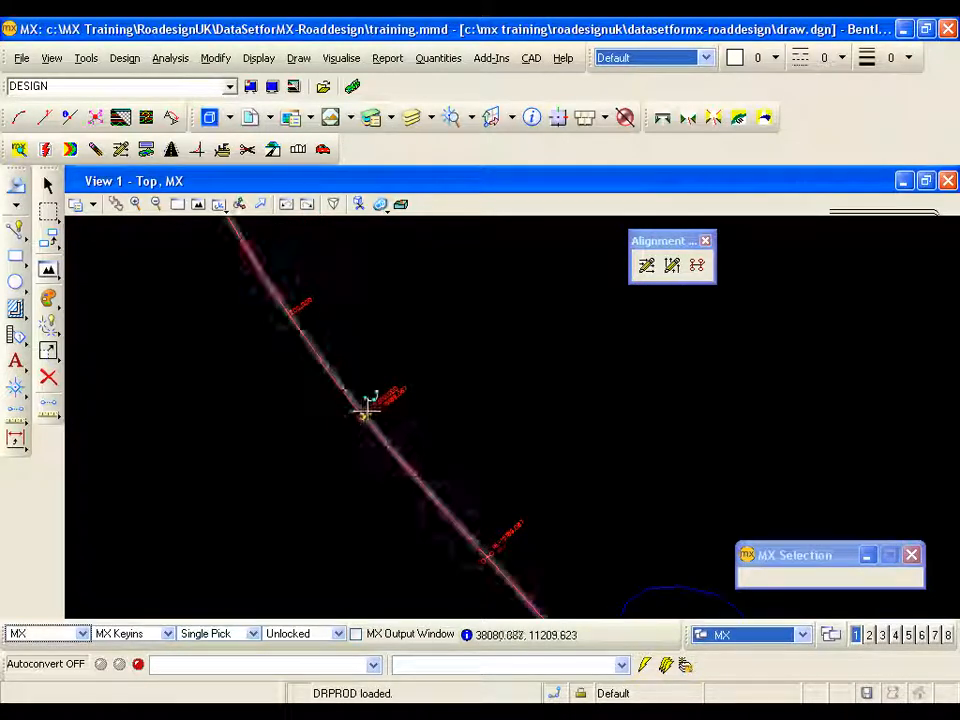
scroll(372, 398, up, 2)
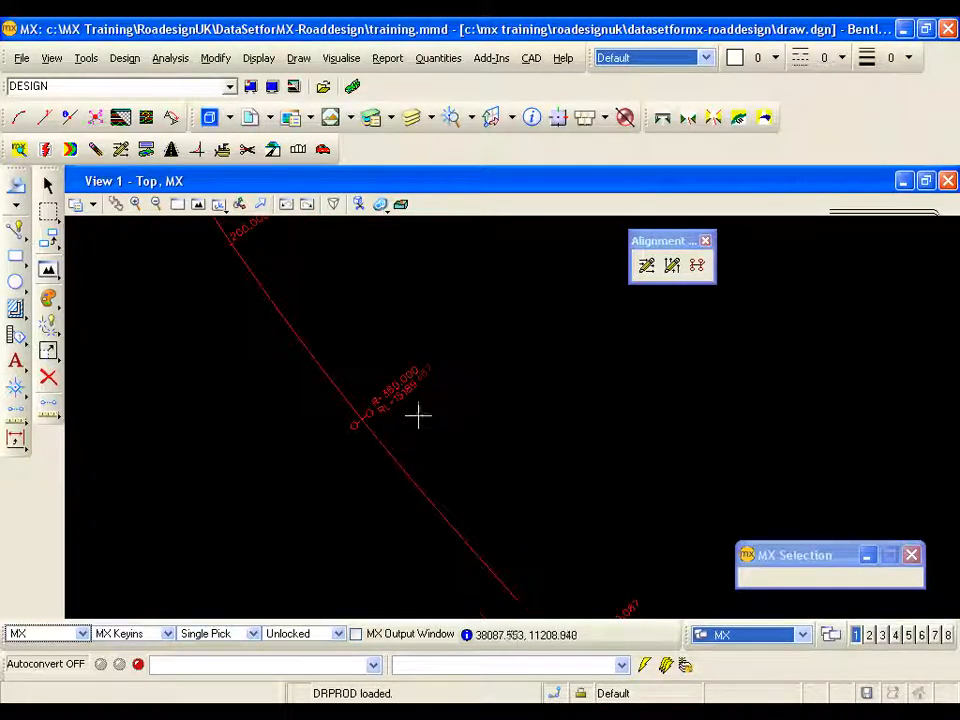
scroll(418, 414, up, 1)
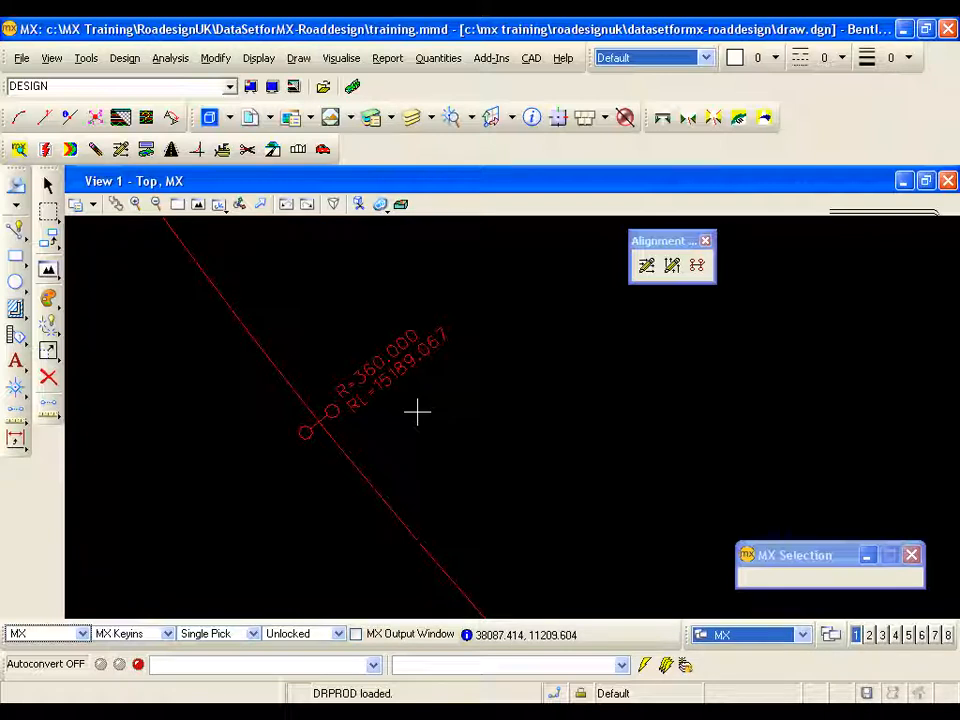
click(199, 205)
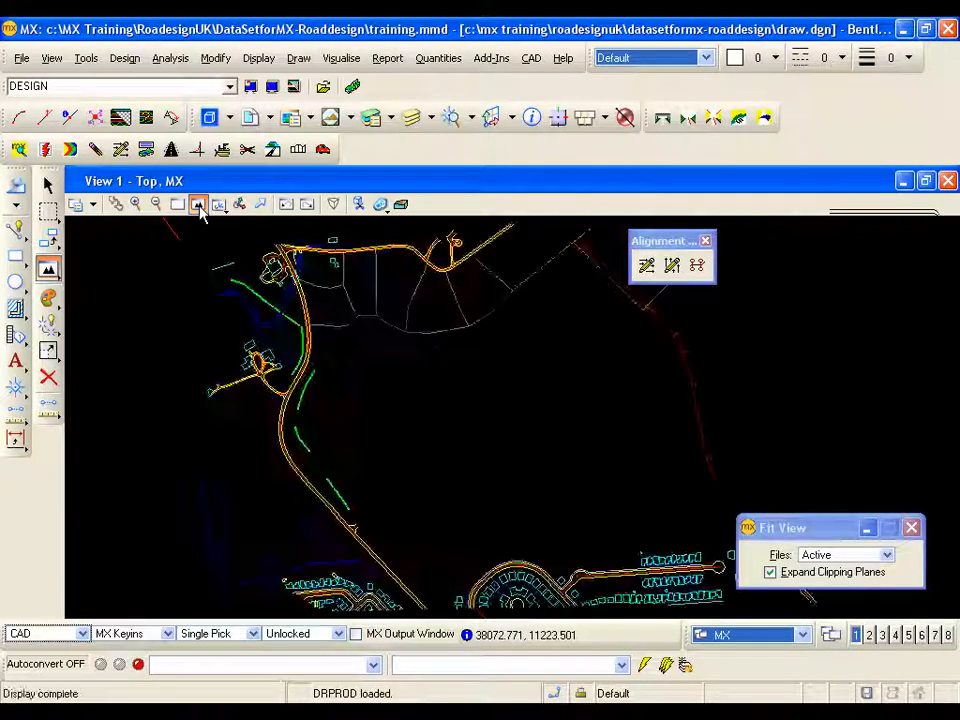